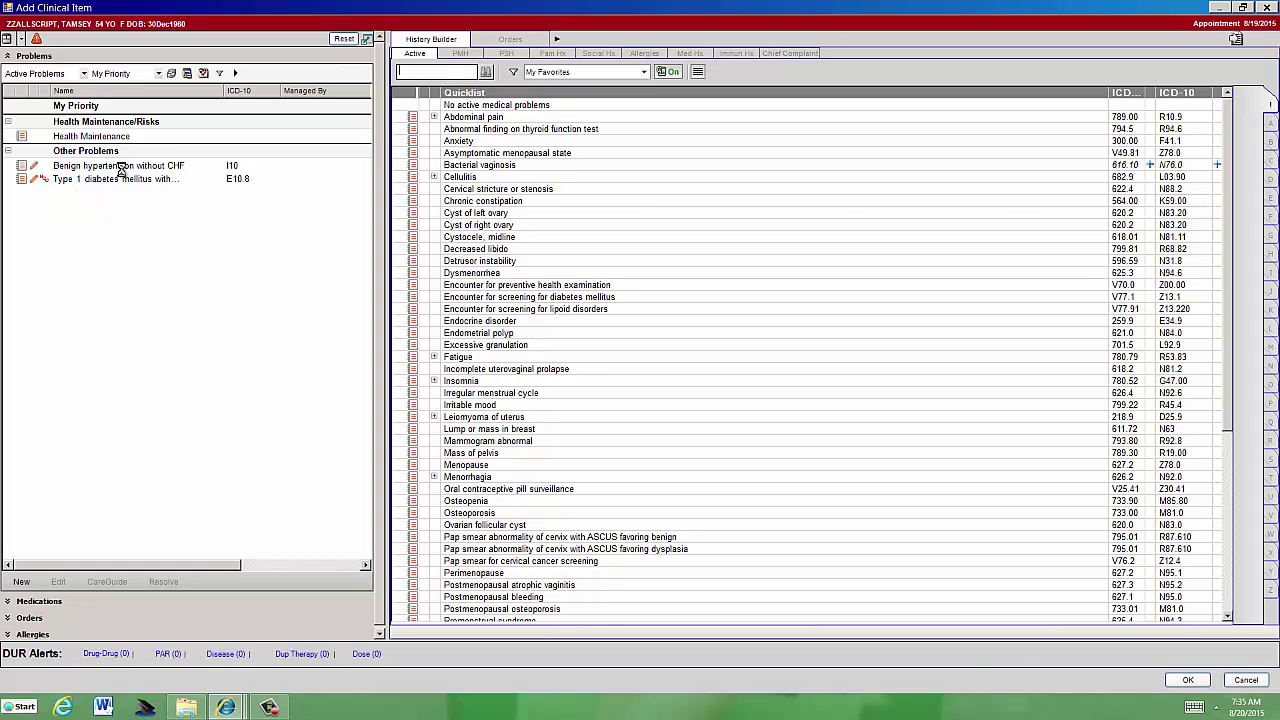
Step: View the Refine Problem choices offered for the benign hypertension without CHF problem, and leave them without picking one
right_click(121, 168)
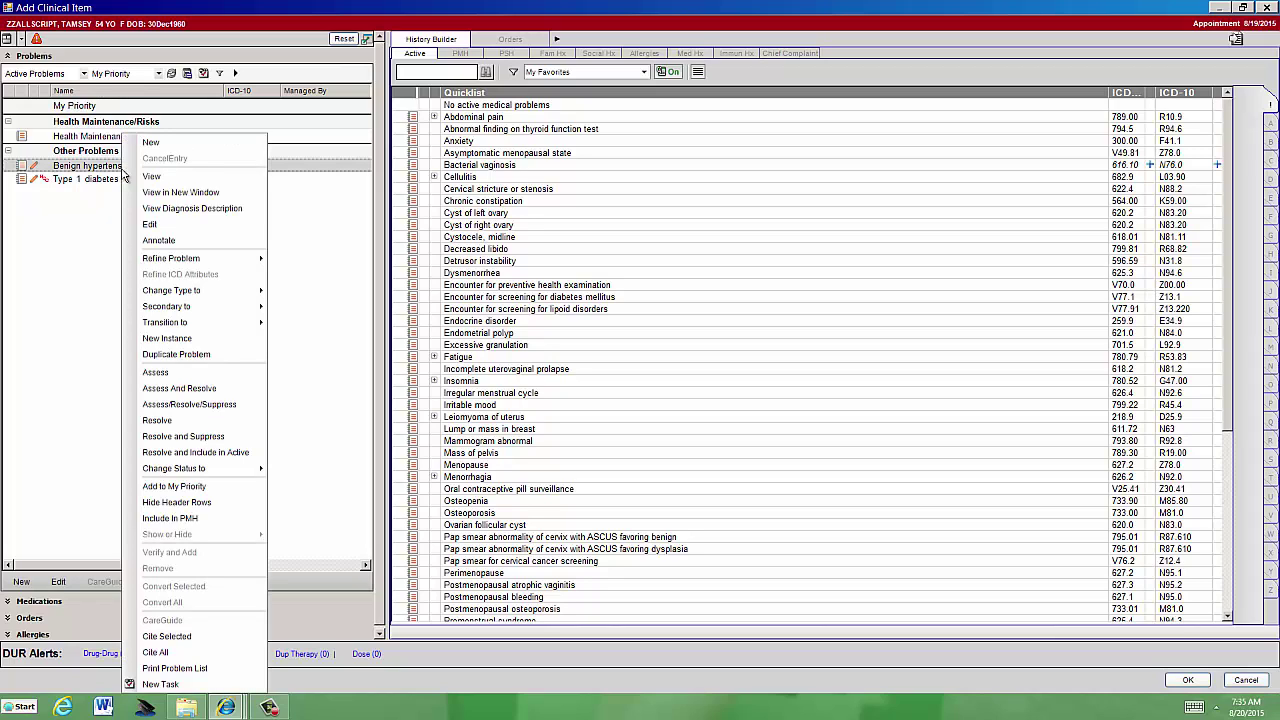
mouse_move(211, 262)
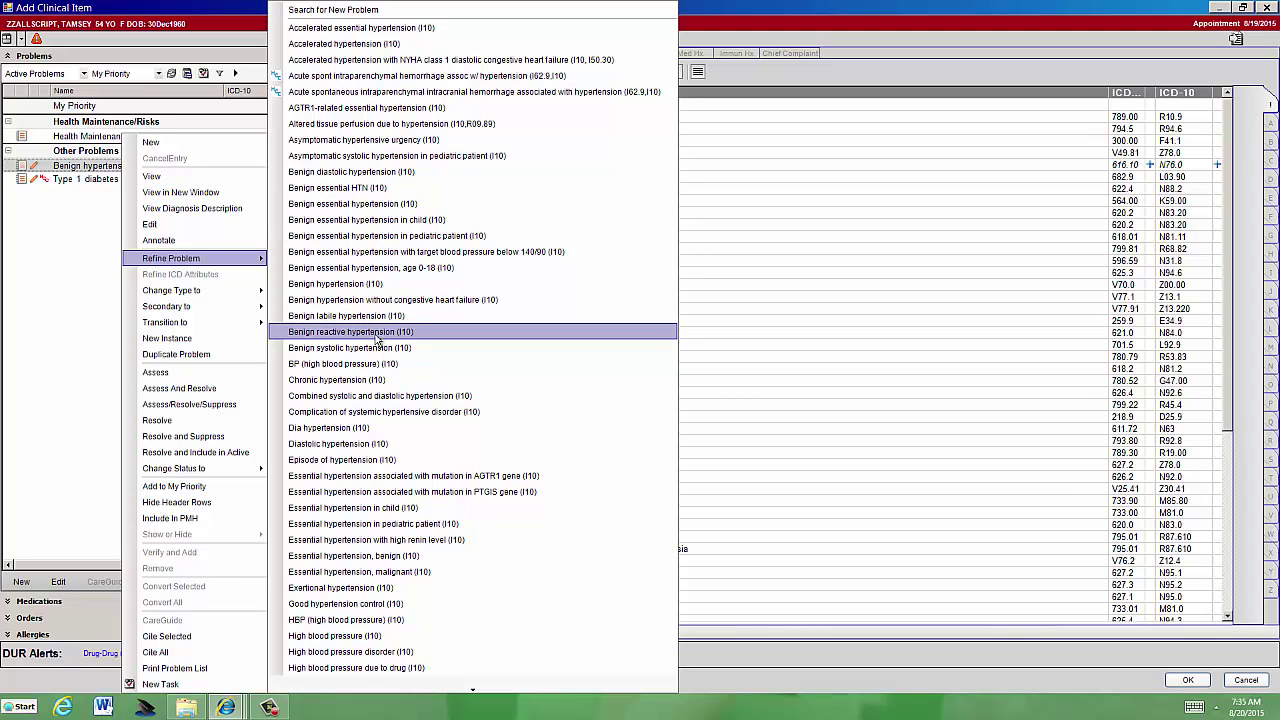
click(42, 268)
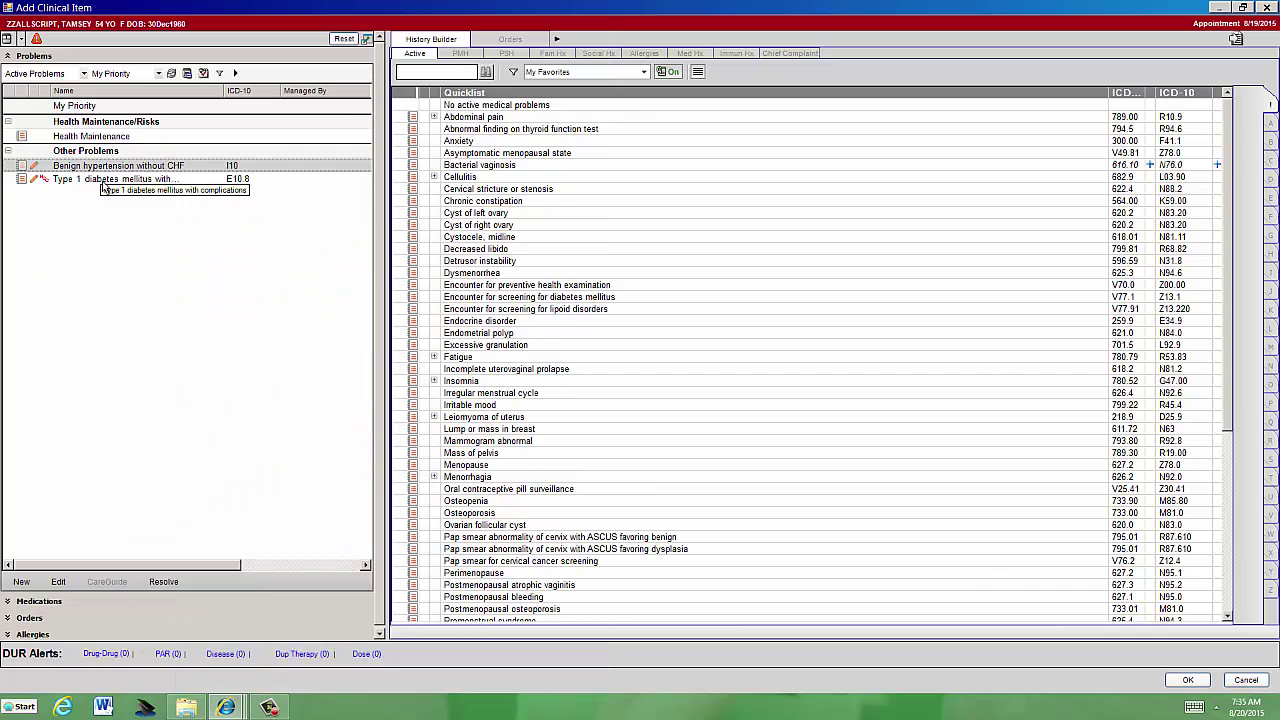
Step: Try to refine the type 1 diabetes problem's ICD attributes to the drug or chemical induced DM type
right_click(103, 187)
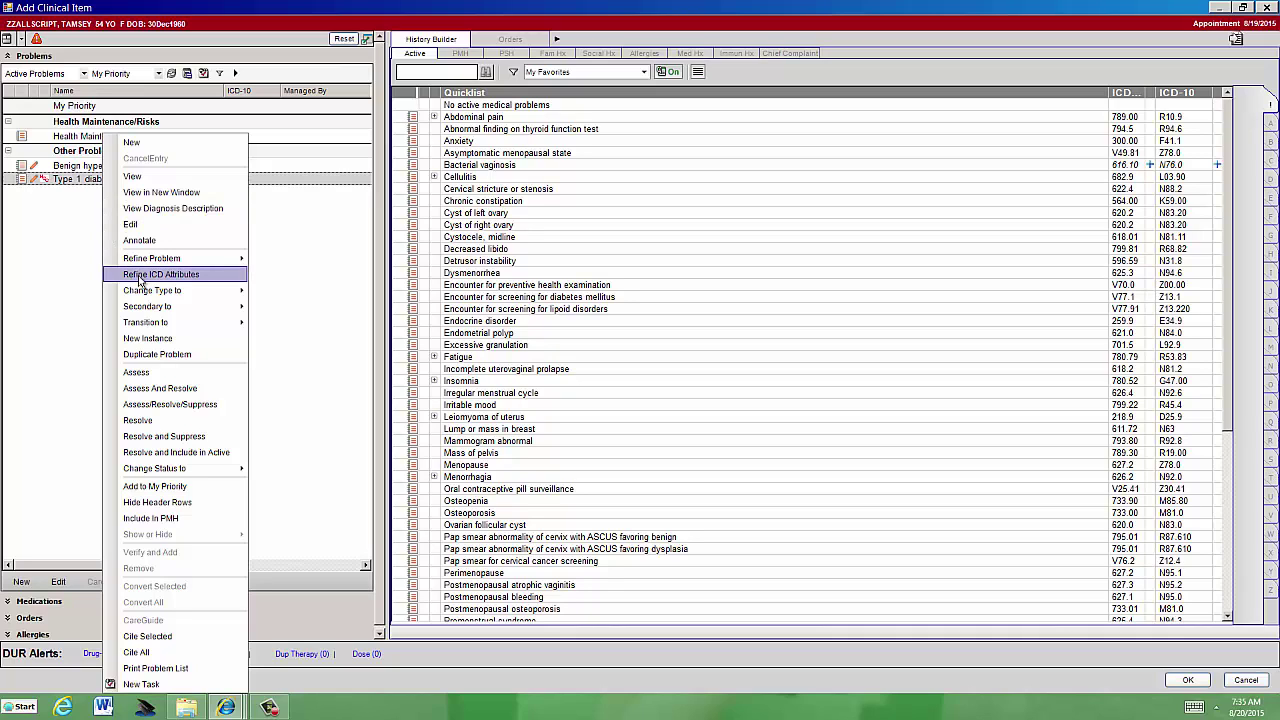
click(140, 274)
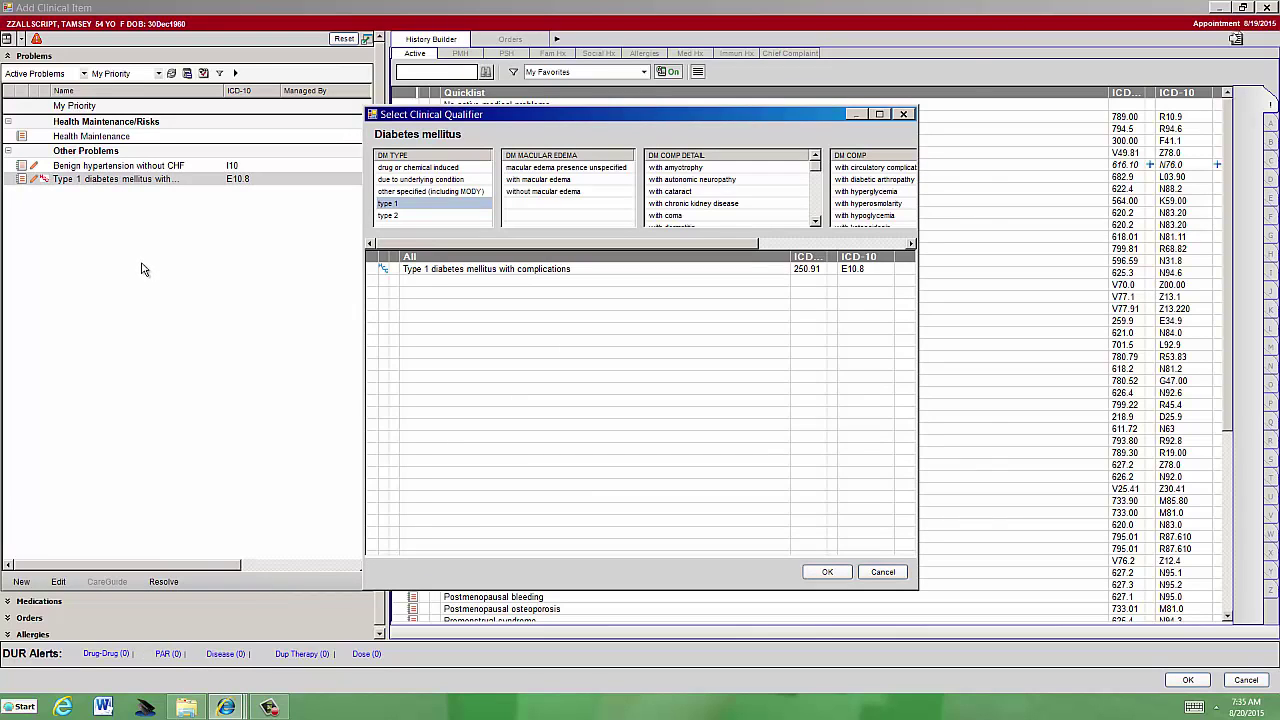
click(420, 169)
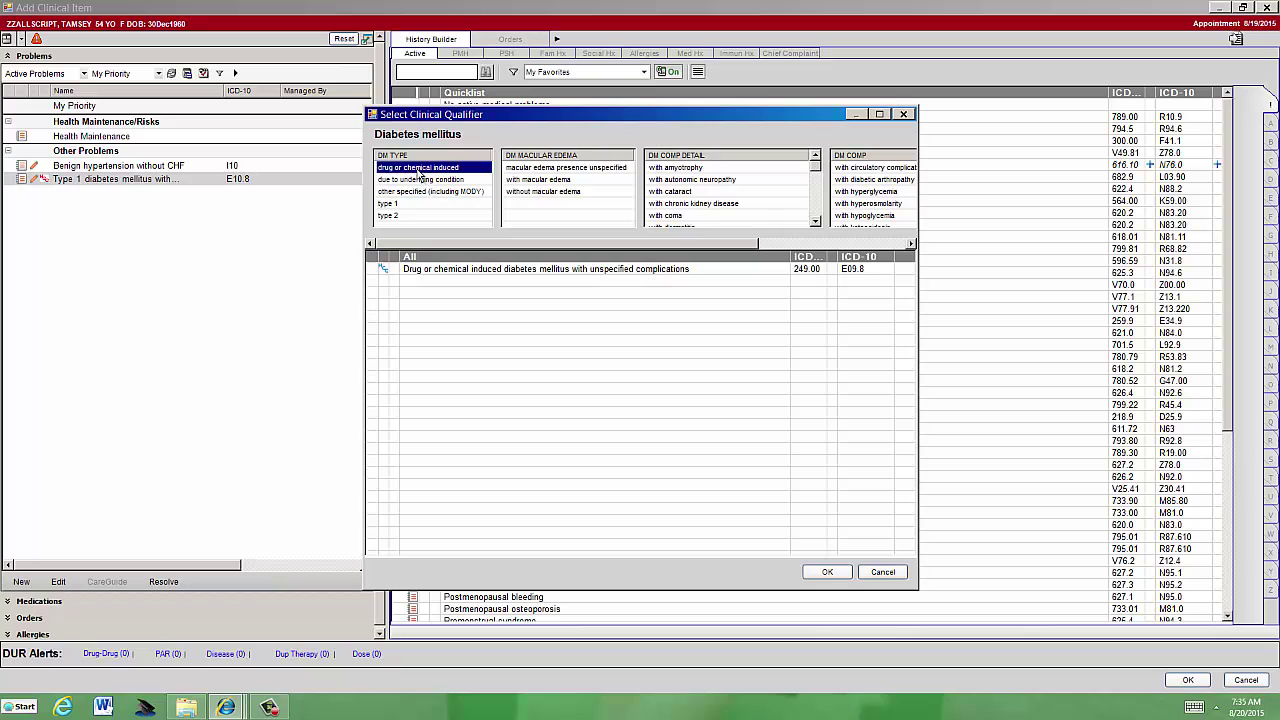
click(815, 572)
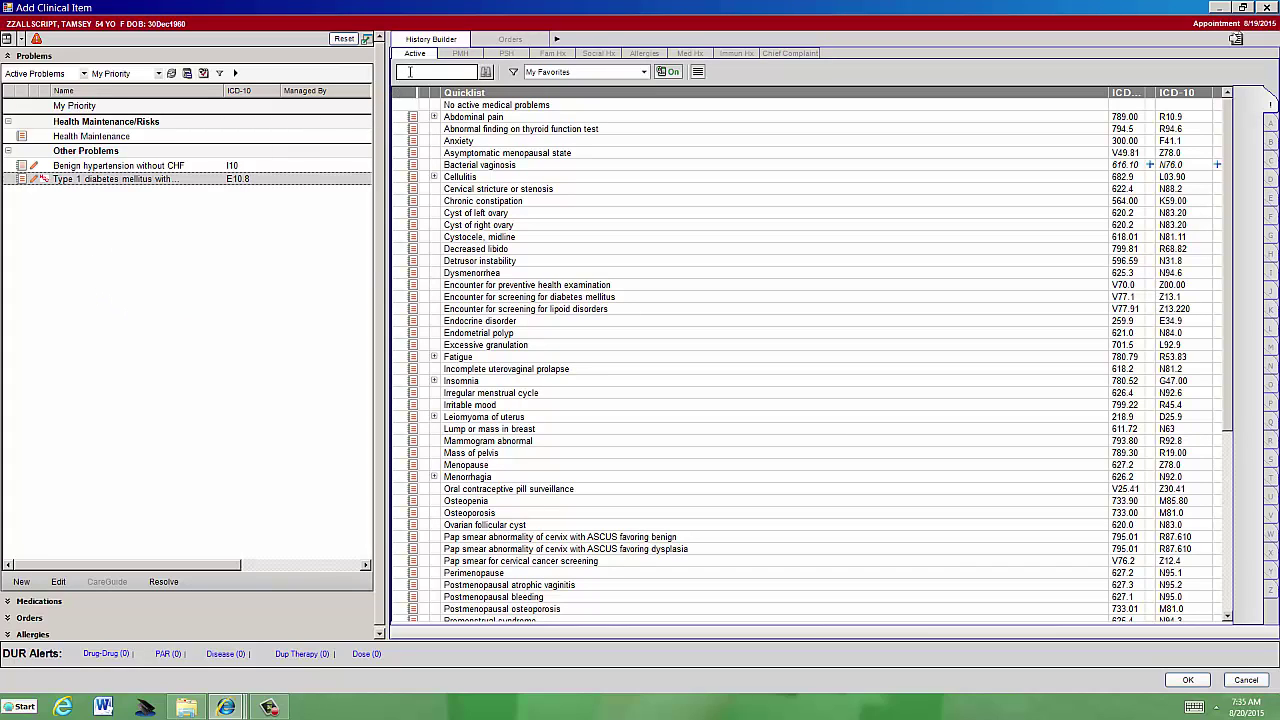
Step: Search the active problems catalog for "gout"
click(410, 72)
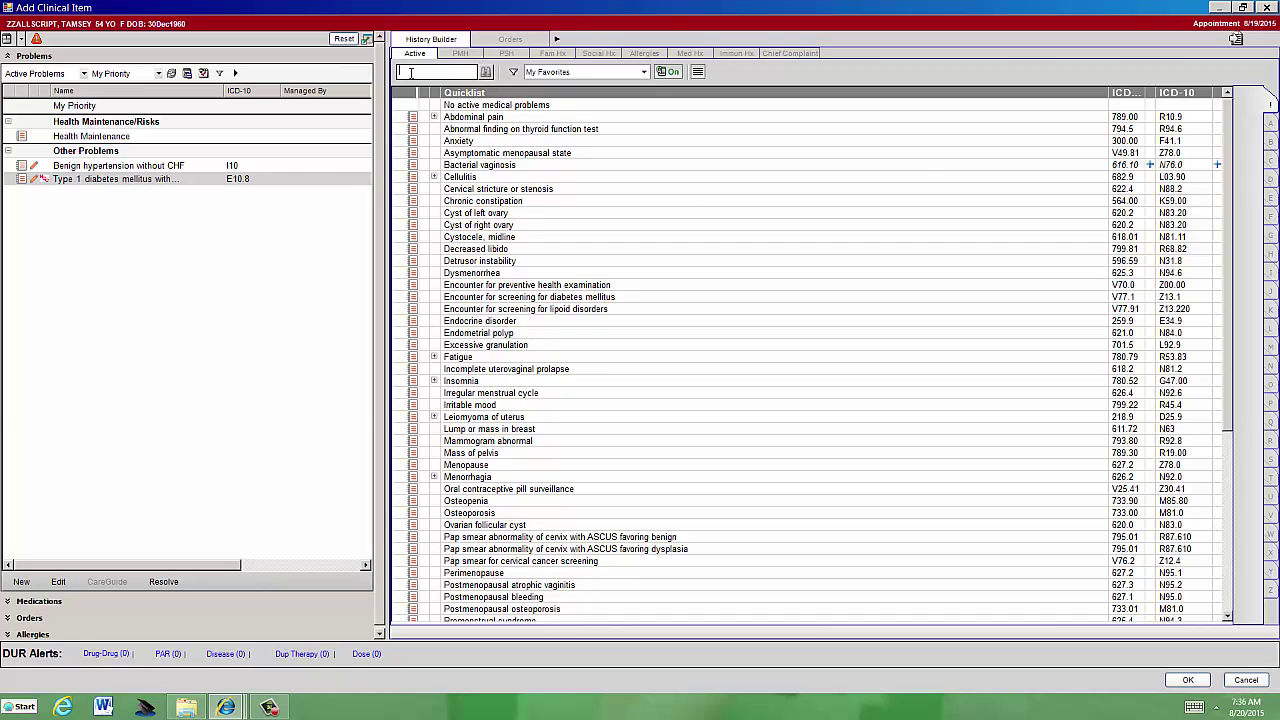
text(gyn)
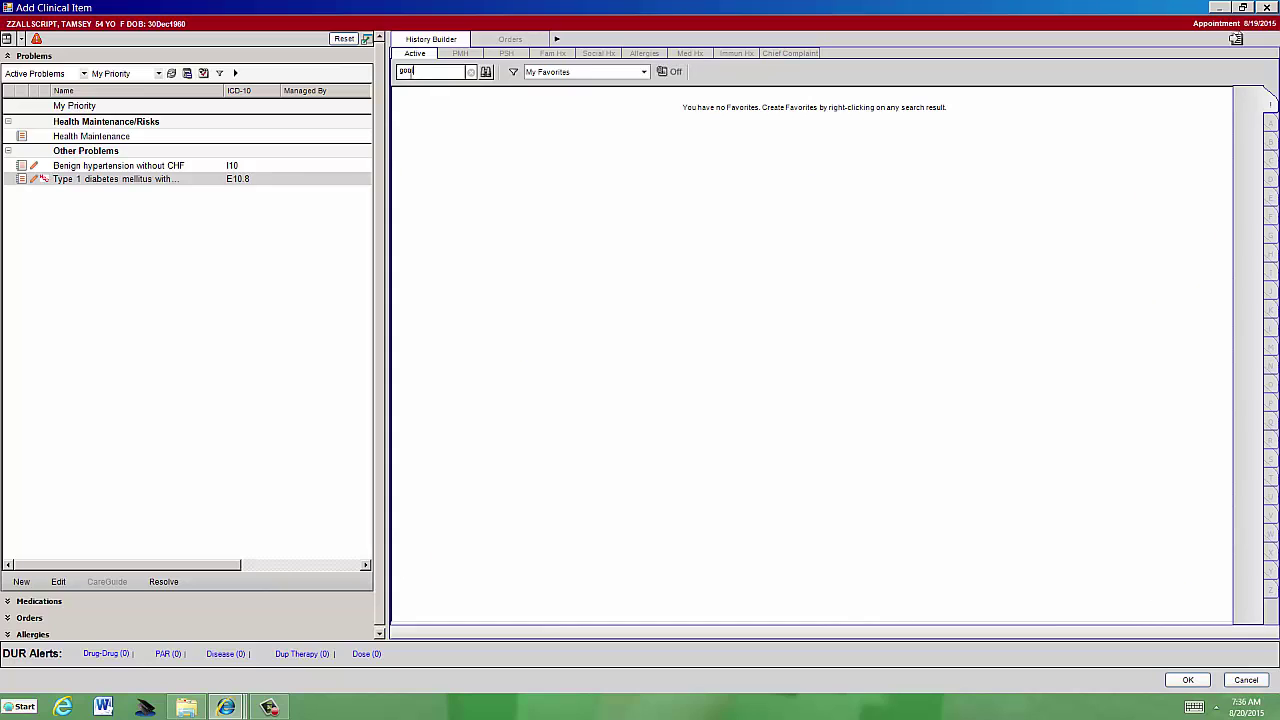
click(485, 72)
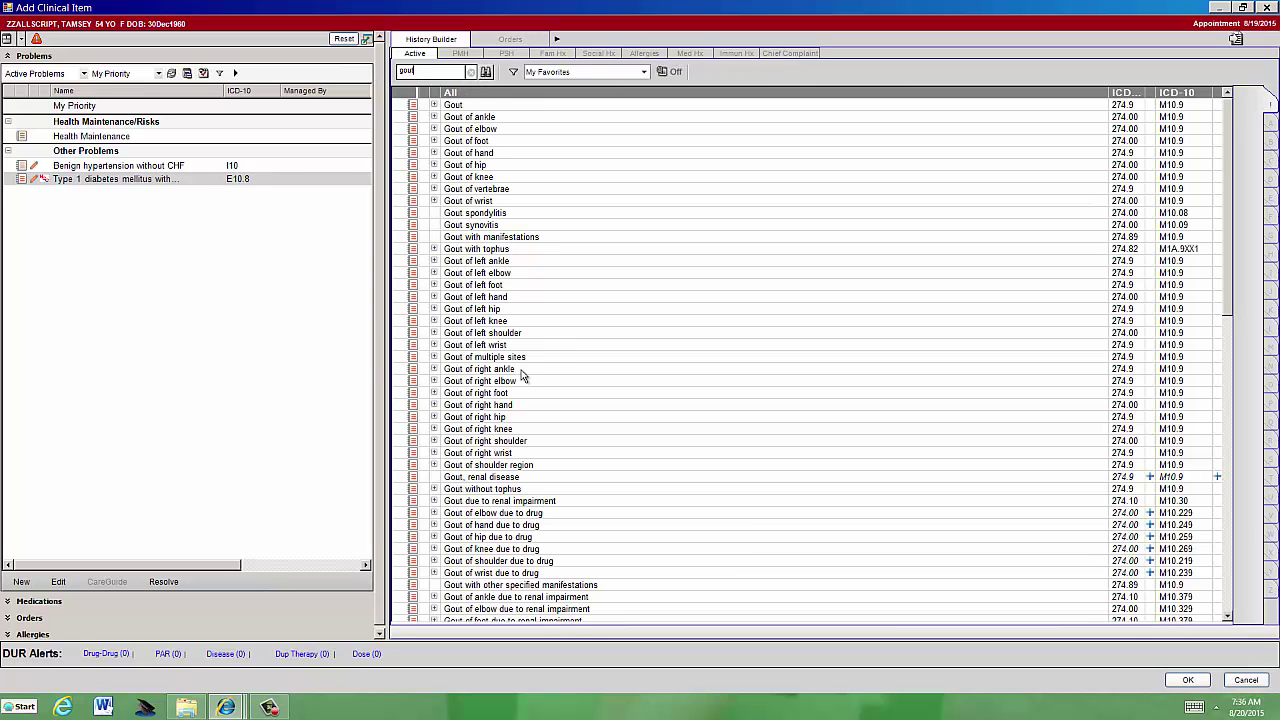
Step: Try to qualify Gout of elbow with the etiology due to renal impairment and the presence of tophus
click(433, 128)
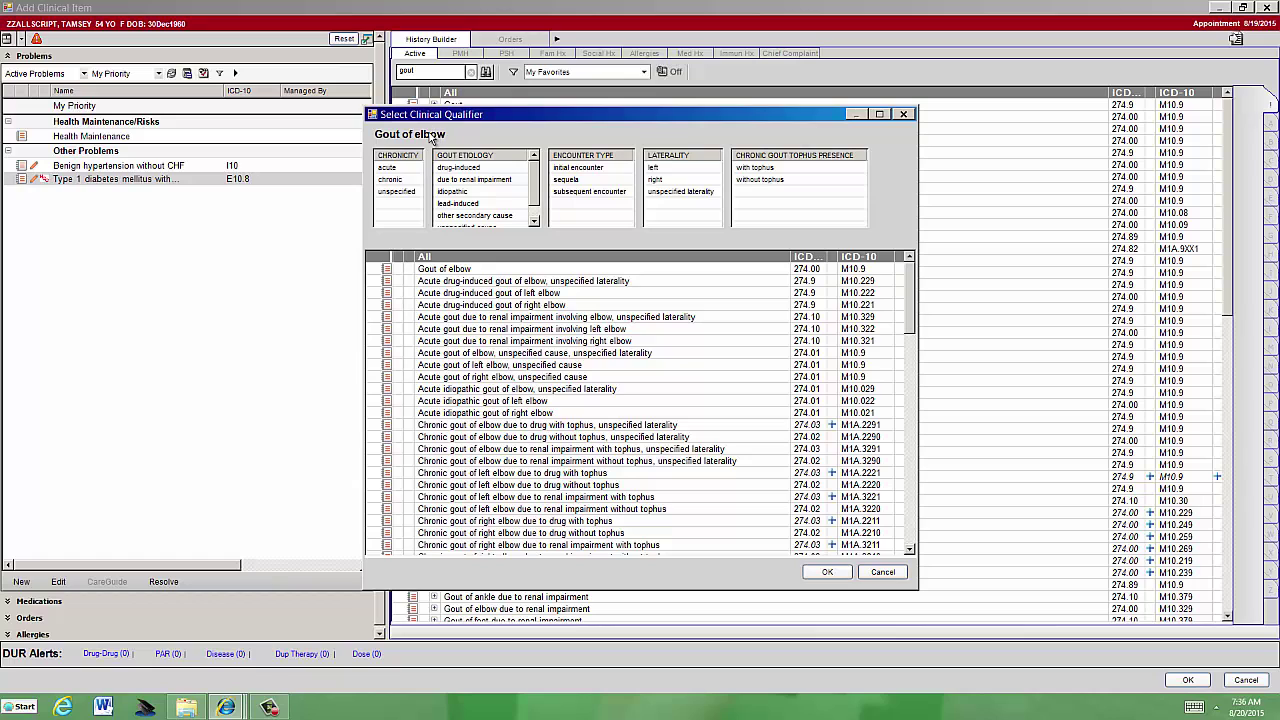
click(470, 180)
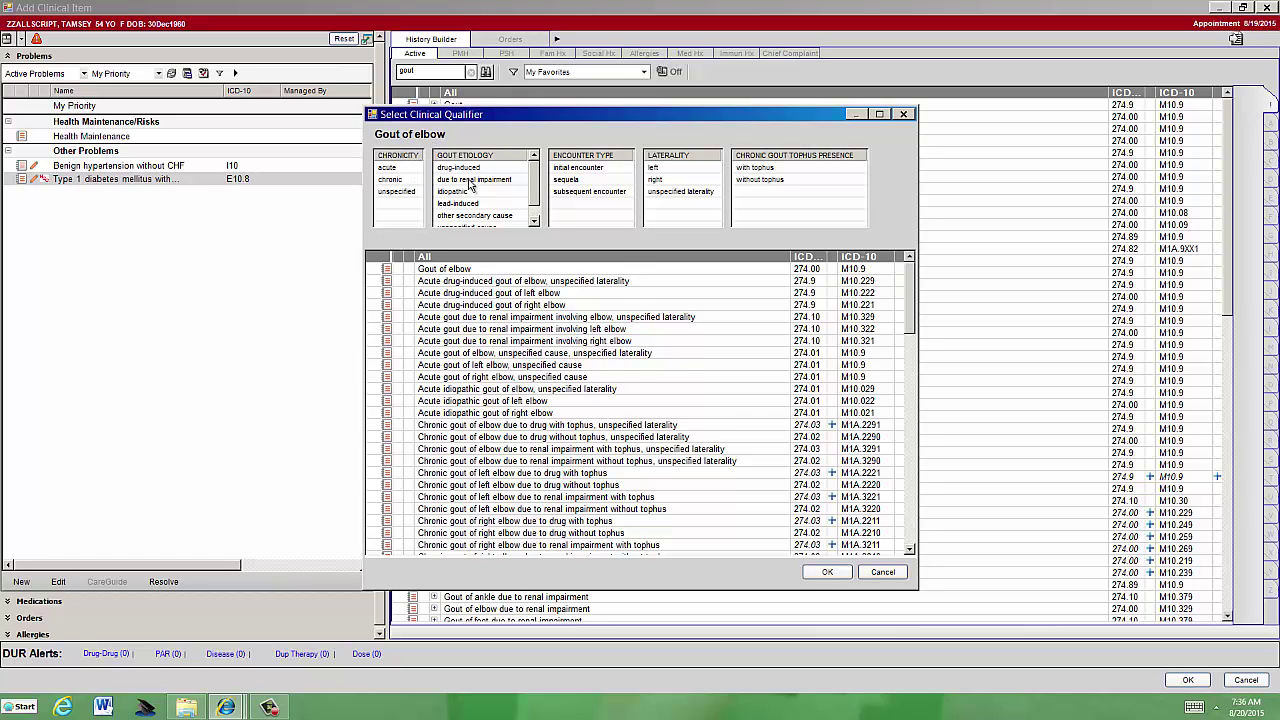
click(758, 170)
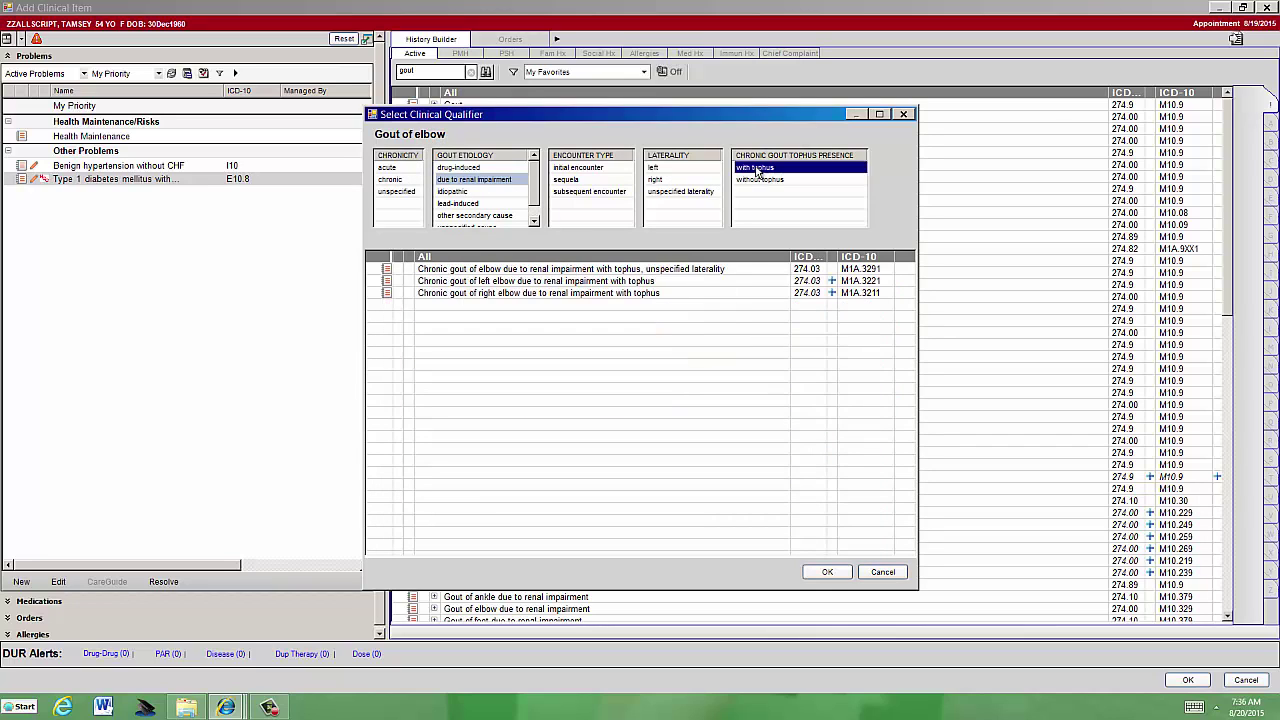
click(828, 572)
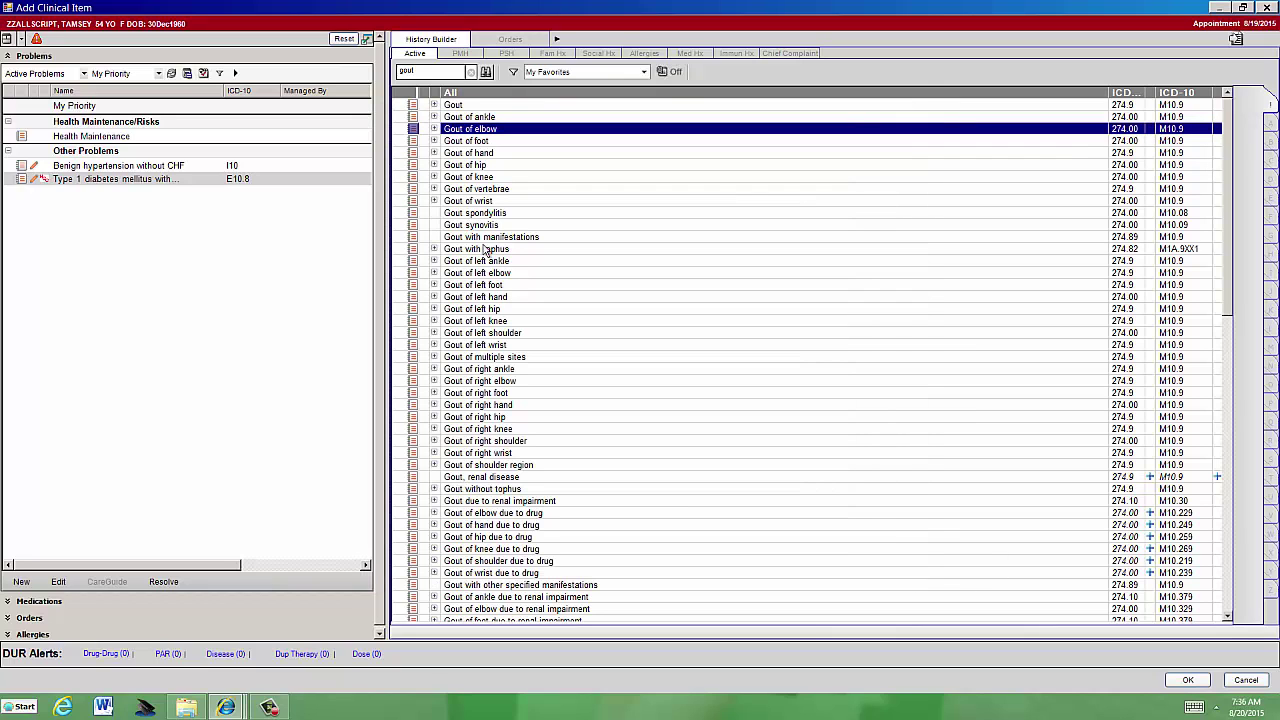
Step: Search for "gout elb r" and add Gout of right elbow to the Quicklist
click(425, 70)
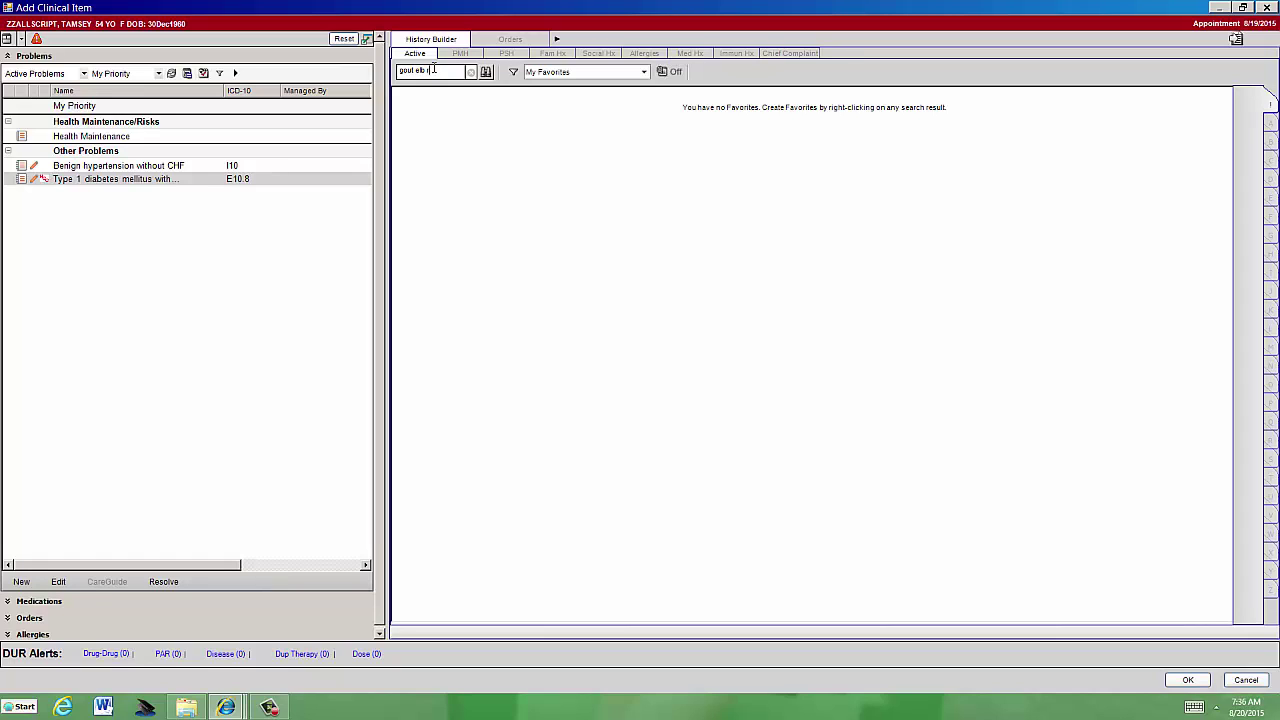
click(486, 72)
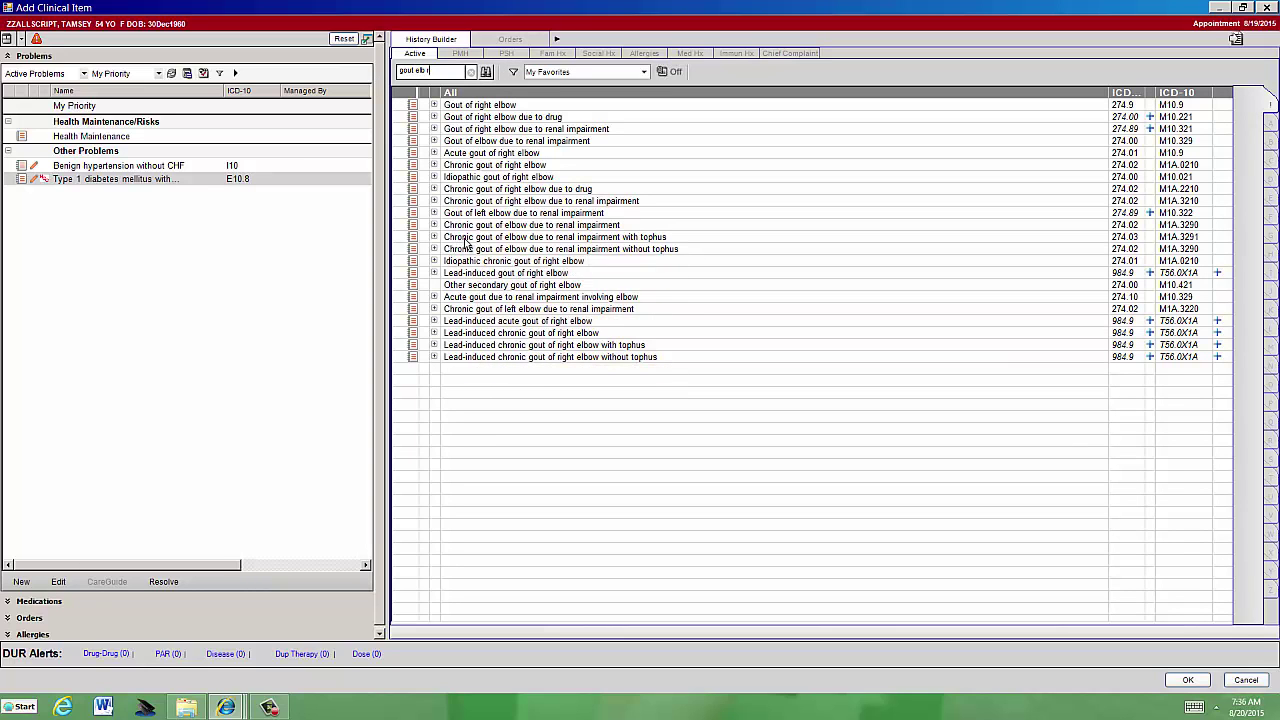
right_click(482, 106)
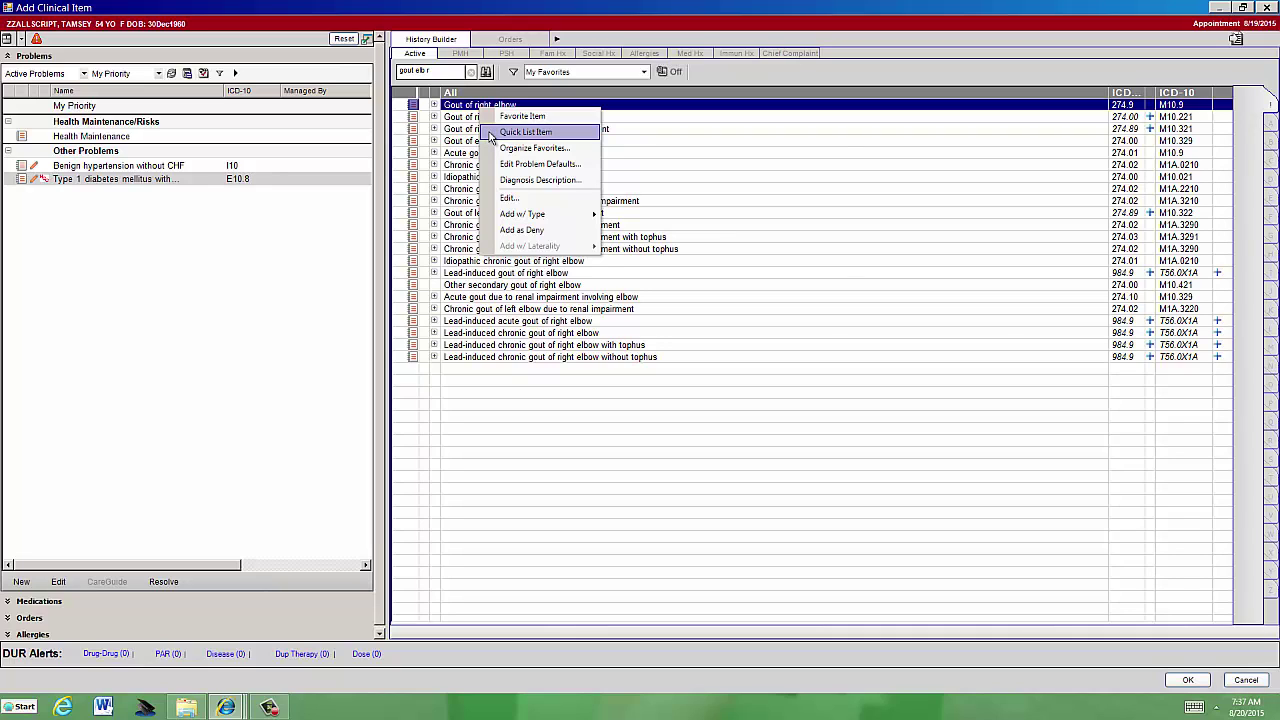
click(491, 137)
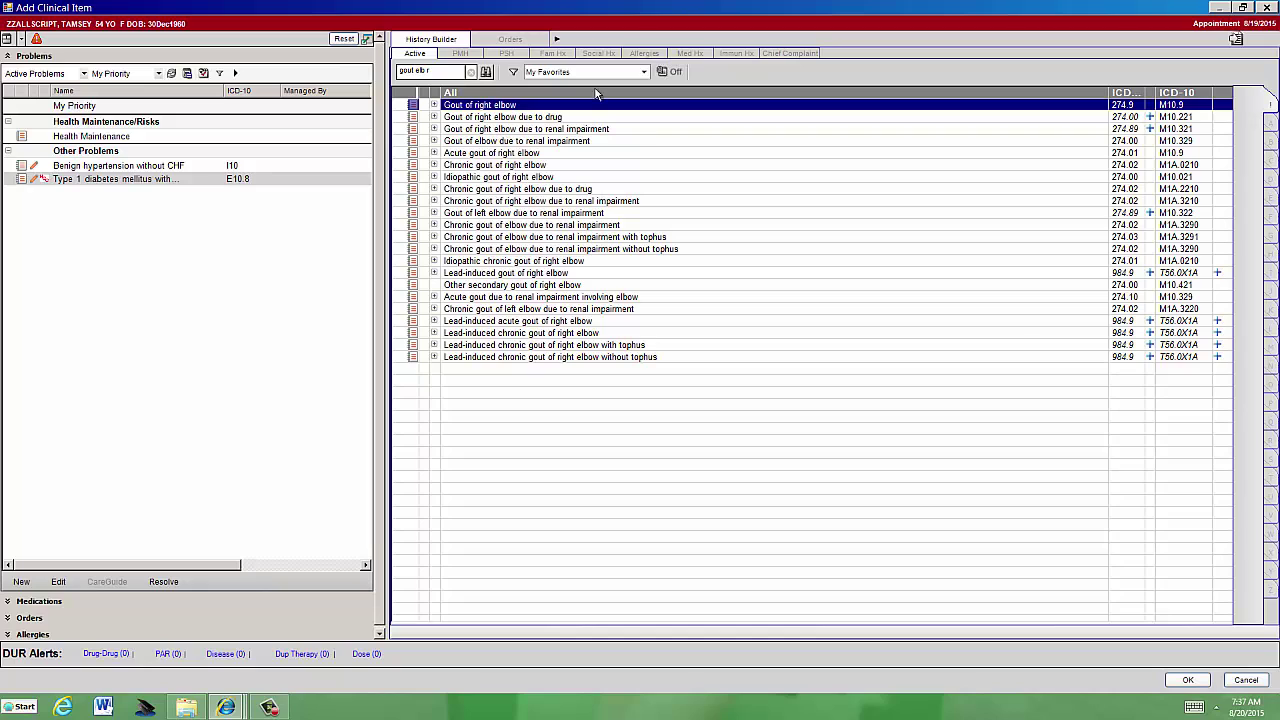
Step: Show the Quicklist, view its entries under the letter C and switch it to the multi-column layout
click(667, 73)
click(666, 75)
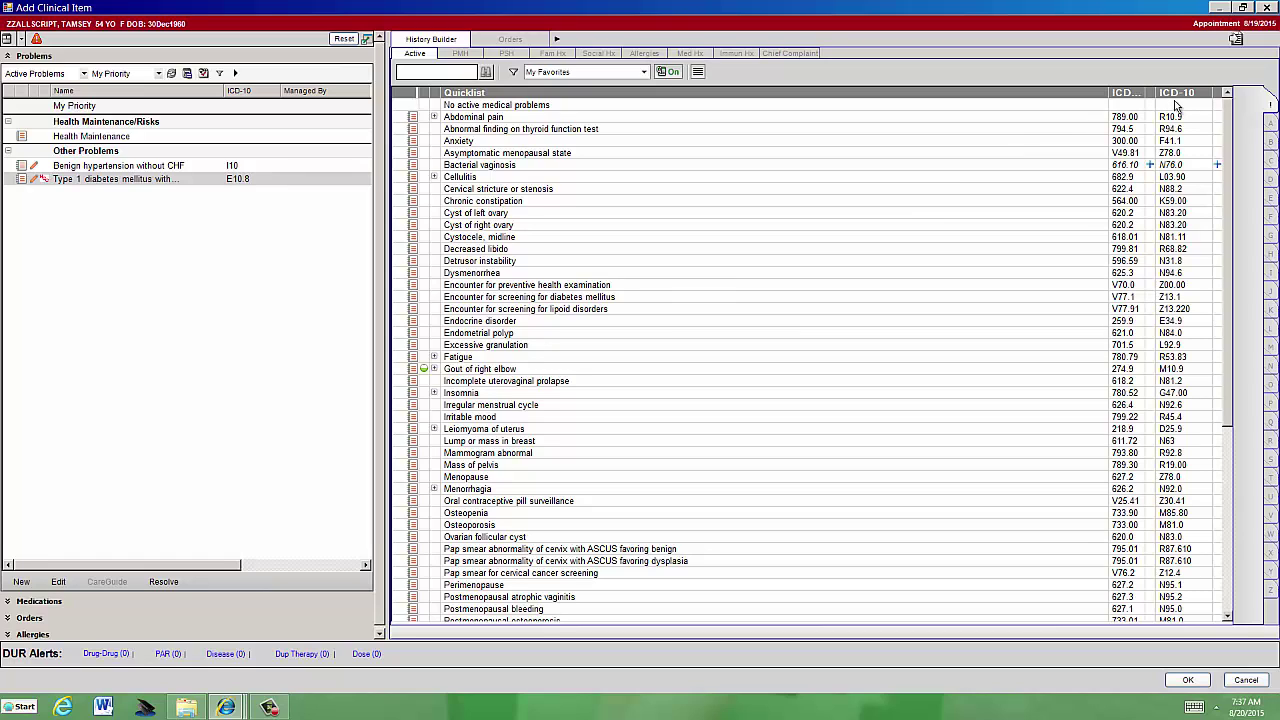
click(1271, 164)
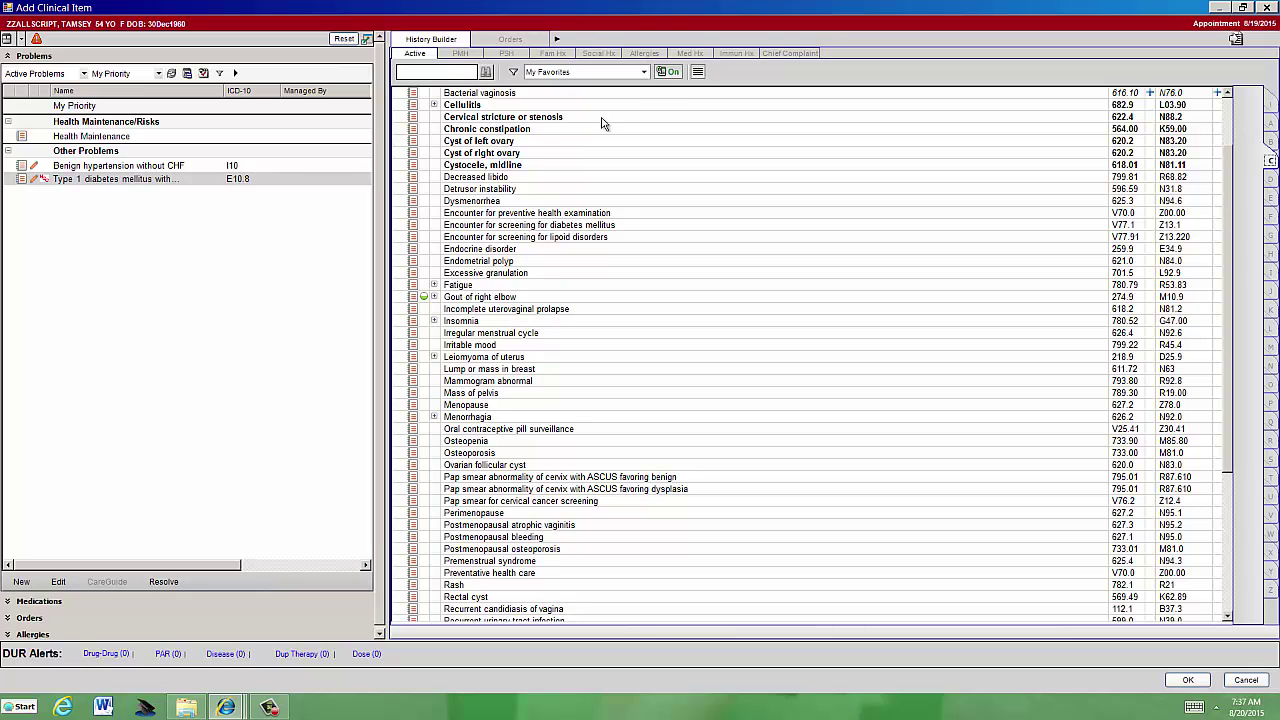
click(697, 73)
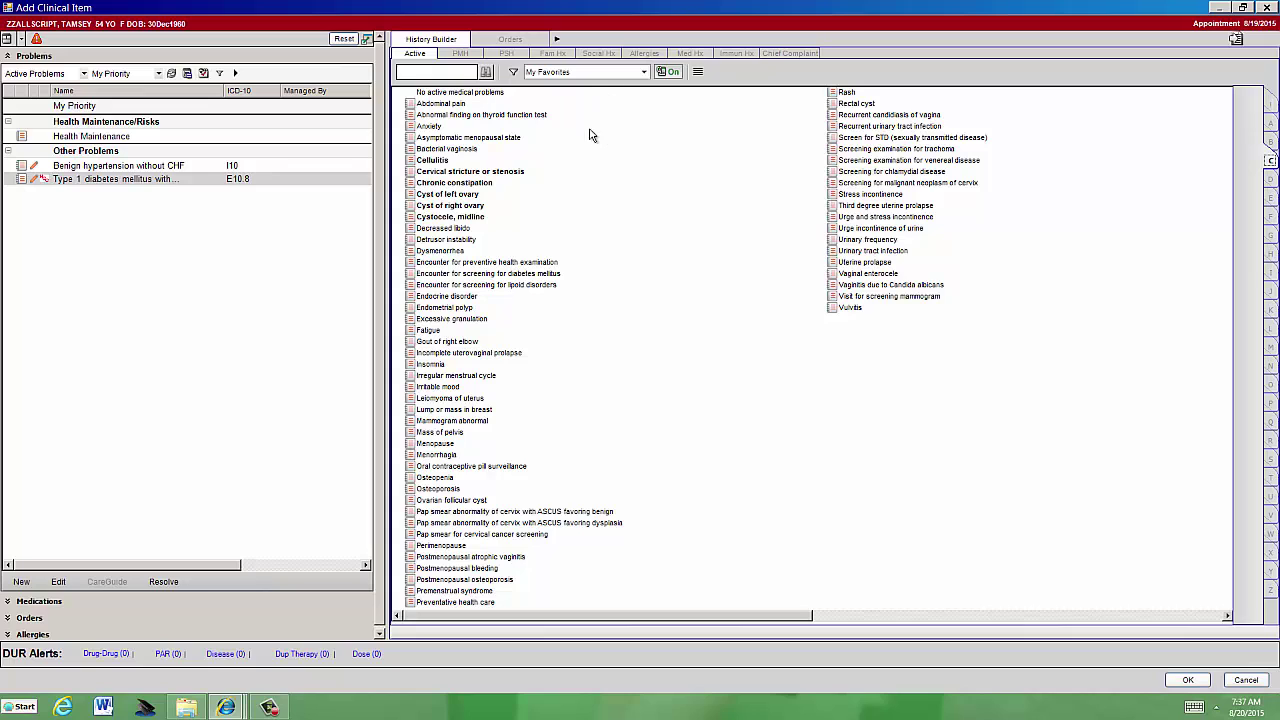
Step: Turn off the Quicklist view and create a new My Favorites group named Hepatic
click(671, 73)
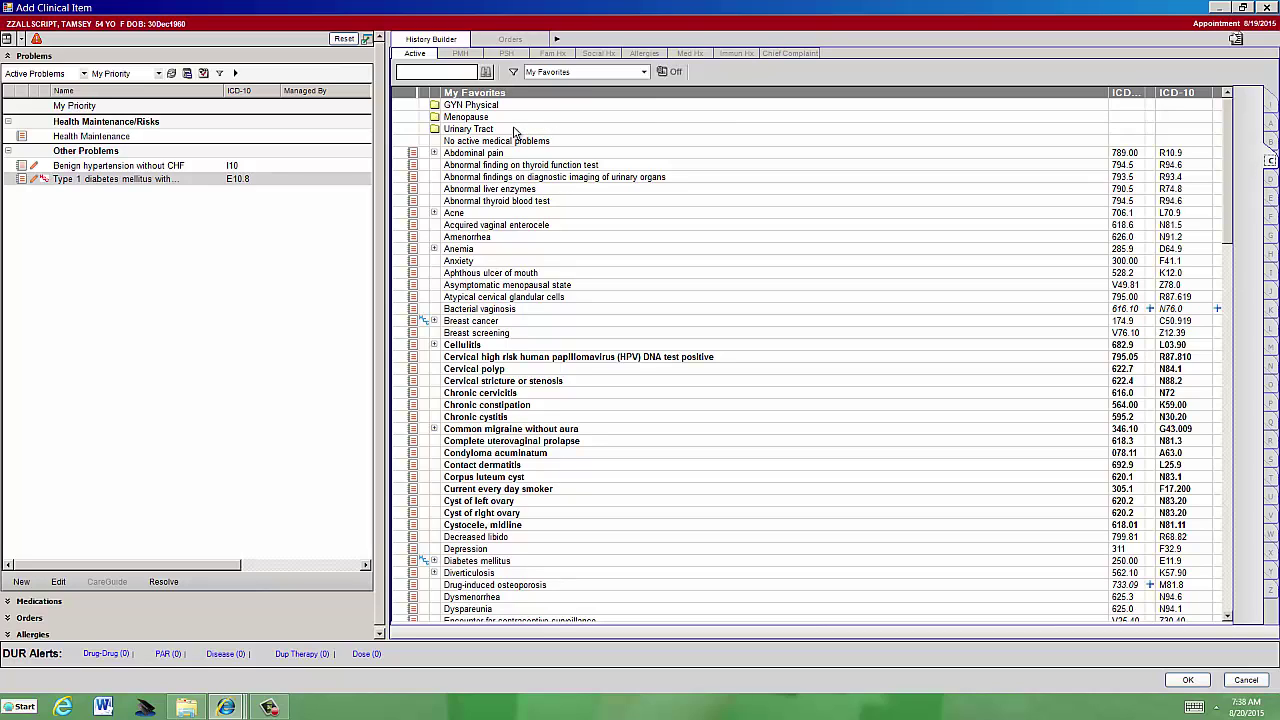
right_click(476, 193)
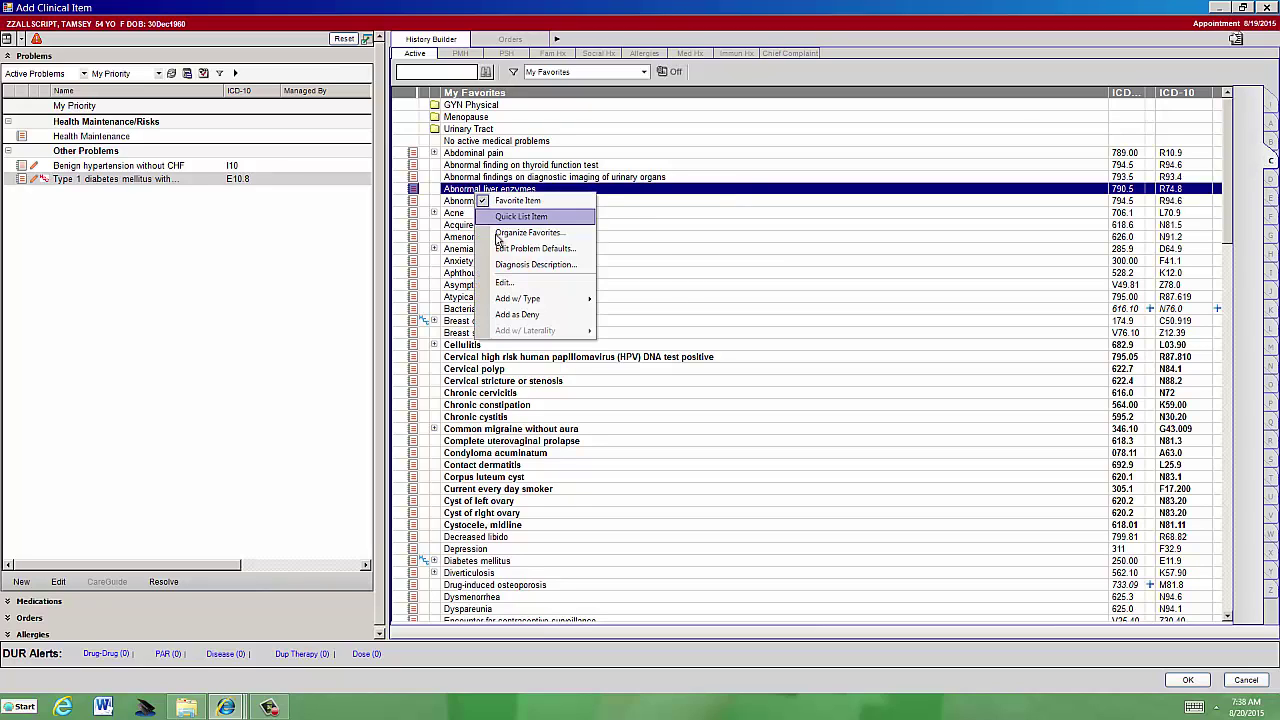
click(502, 236)
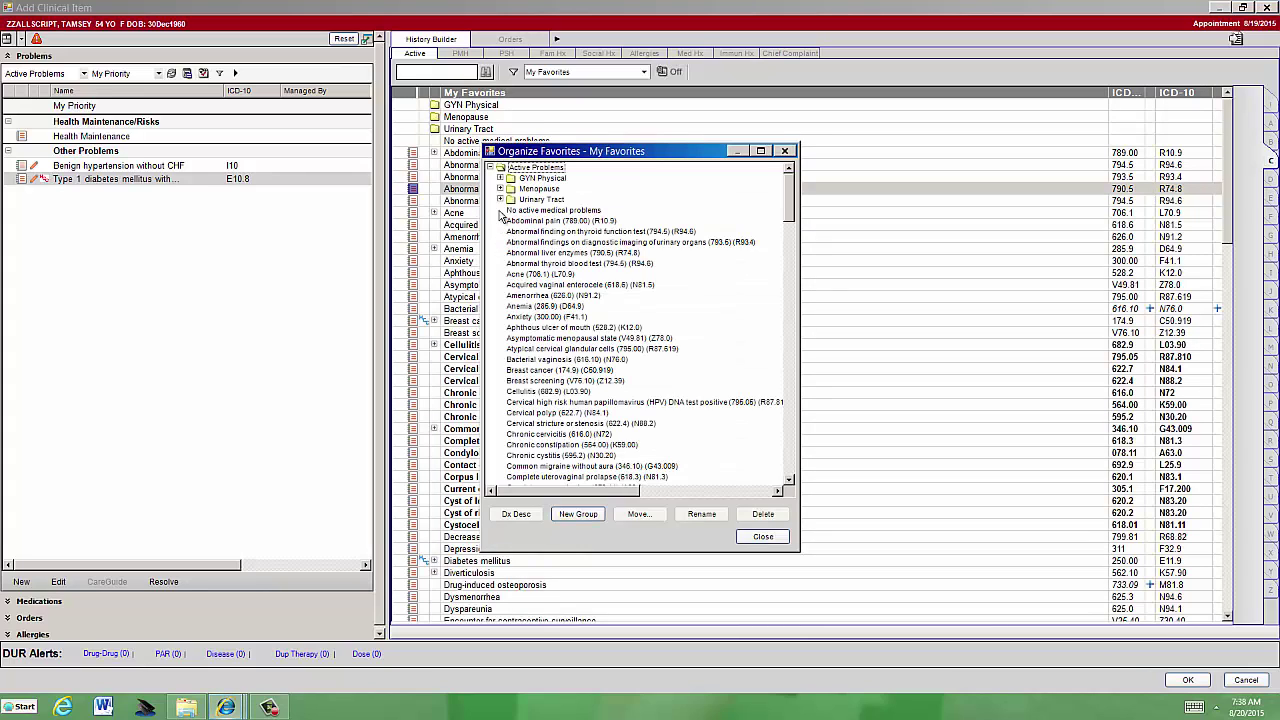
click(586, 514)
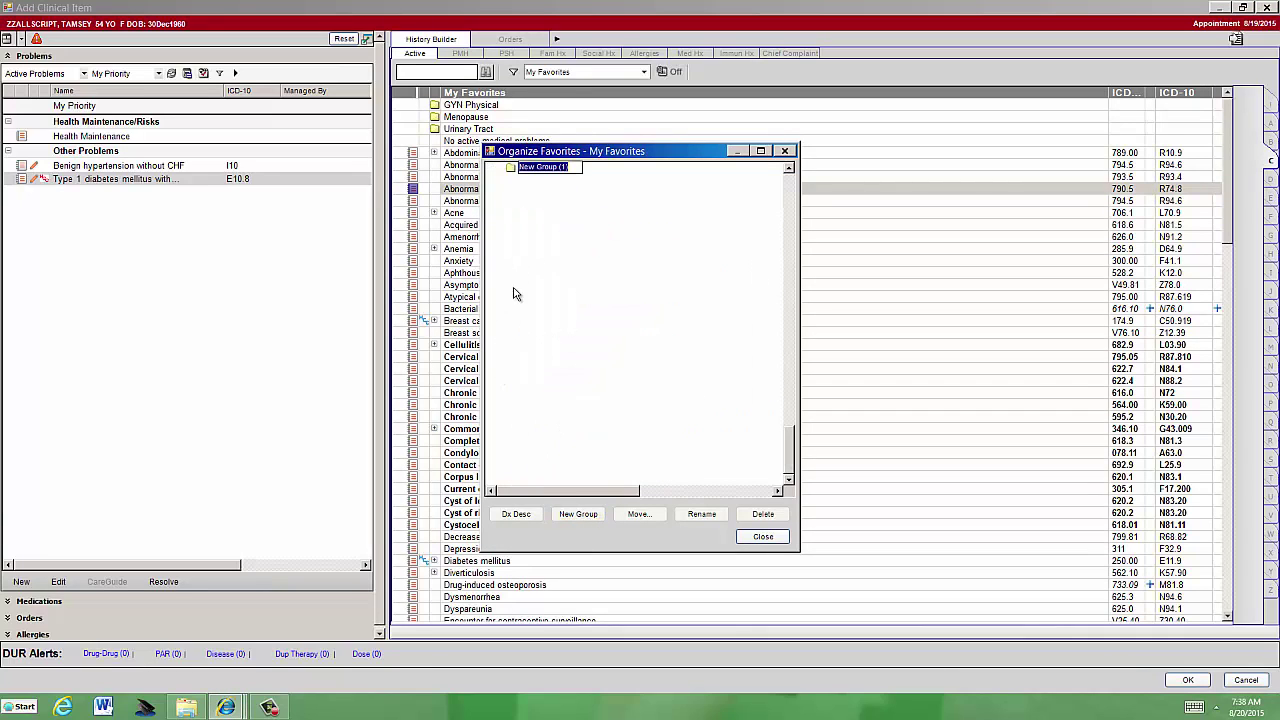
text(Hepatic)
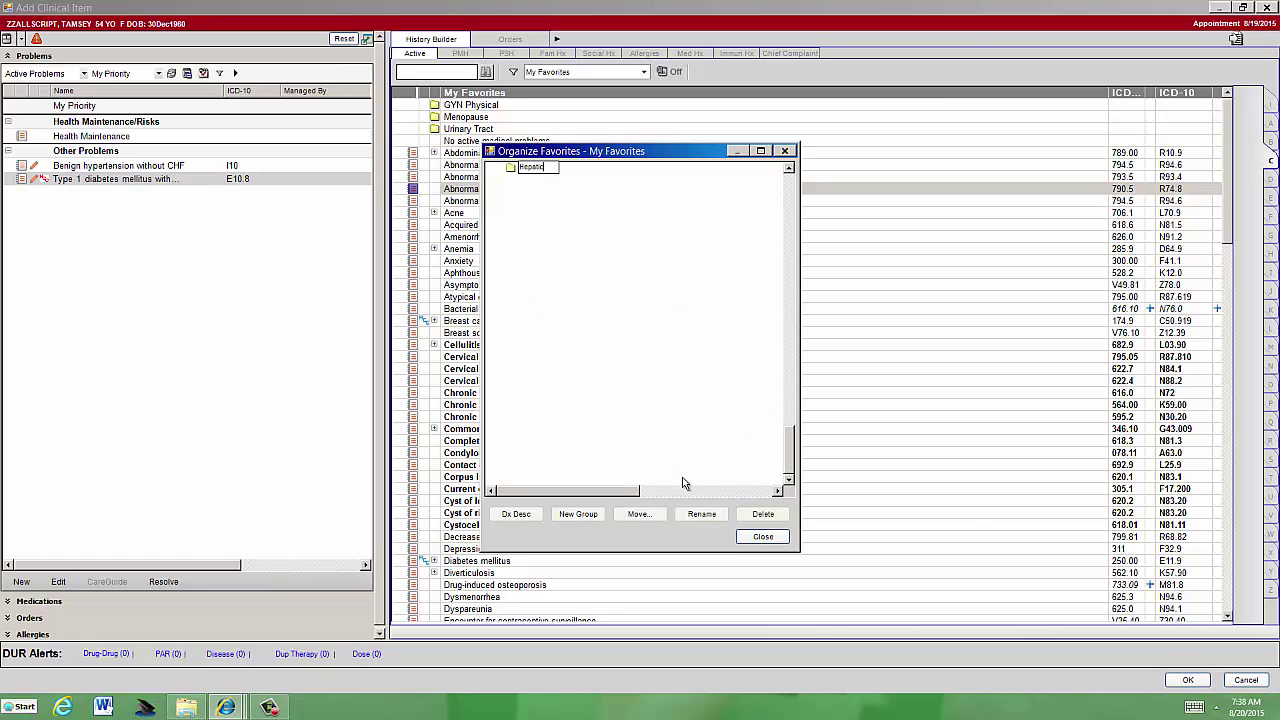
click(763, 536)
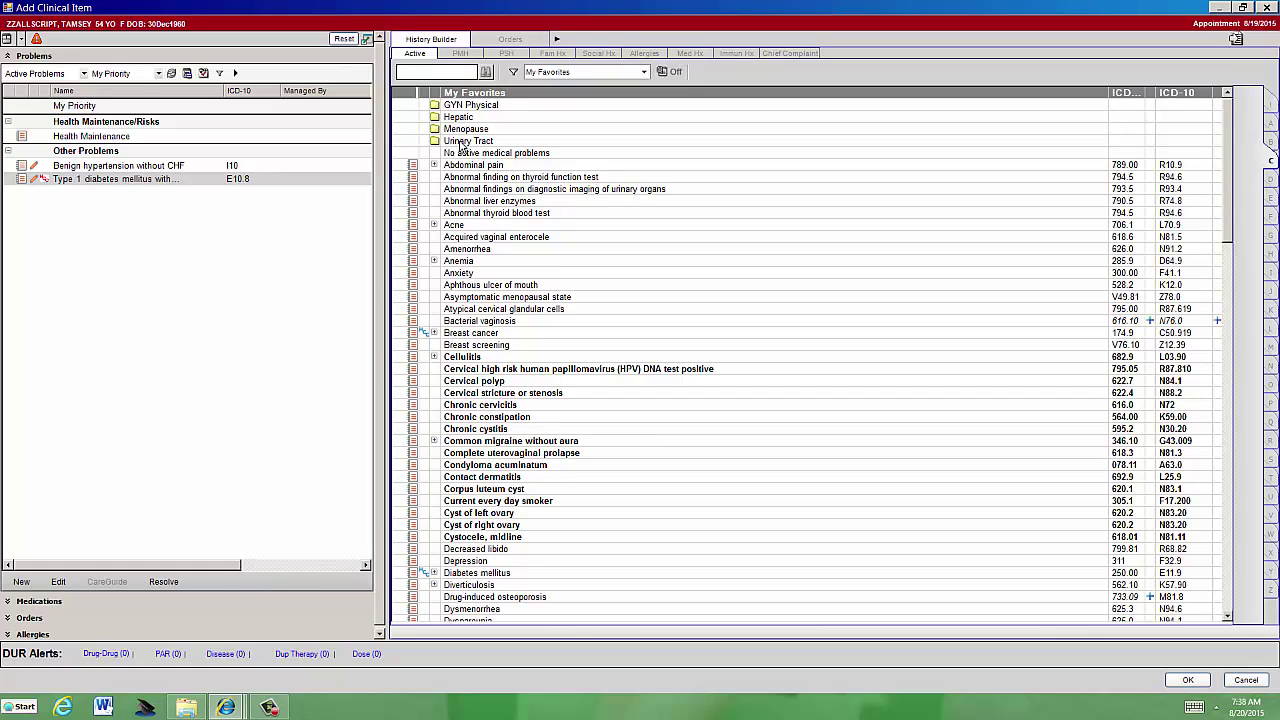
Step: Move the Abnormal liver enzymes and Abdominal pain favorites into the Hepatic group
right_click(475, 205)
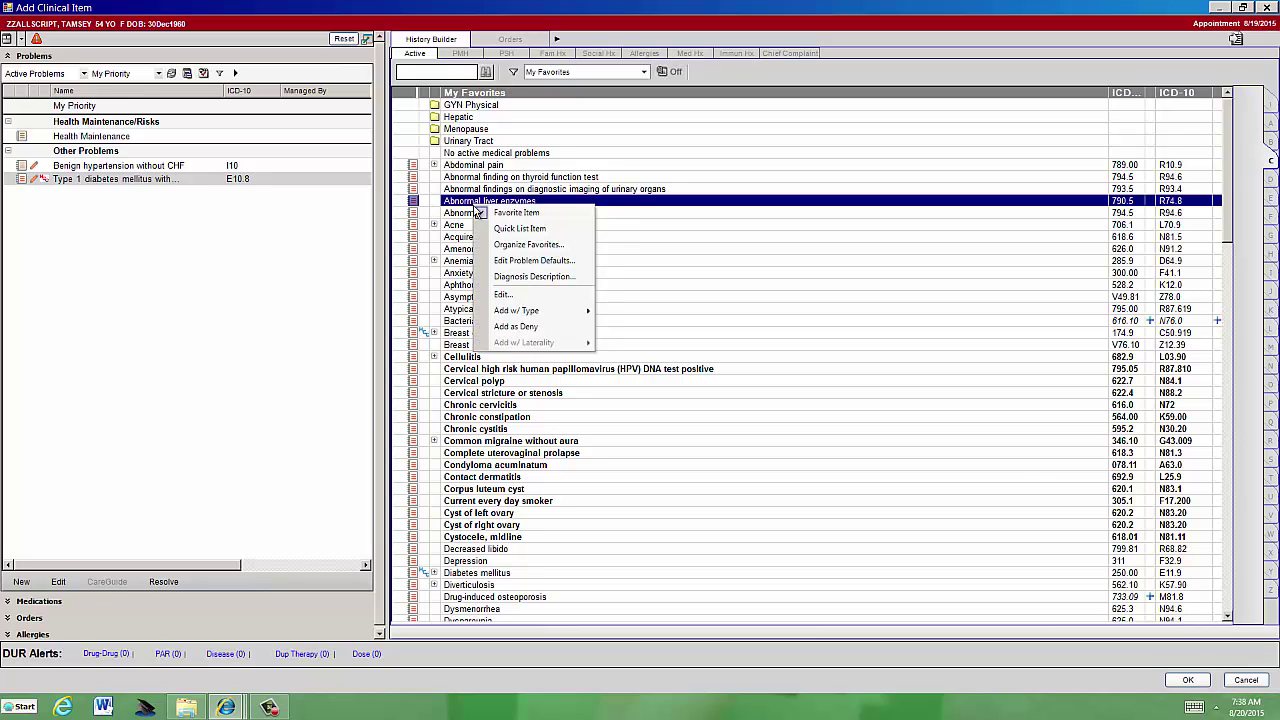
click(482, 245)
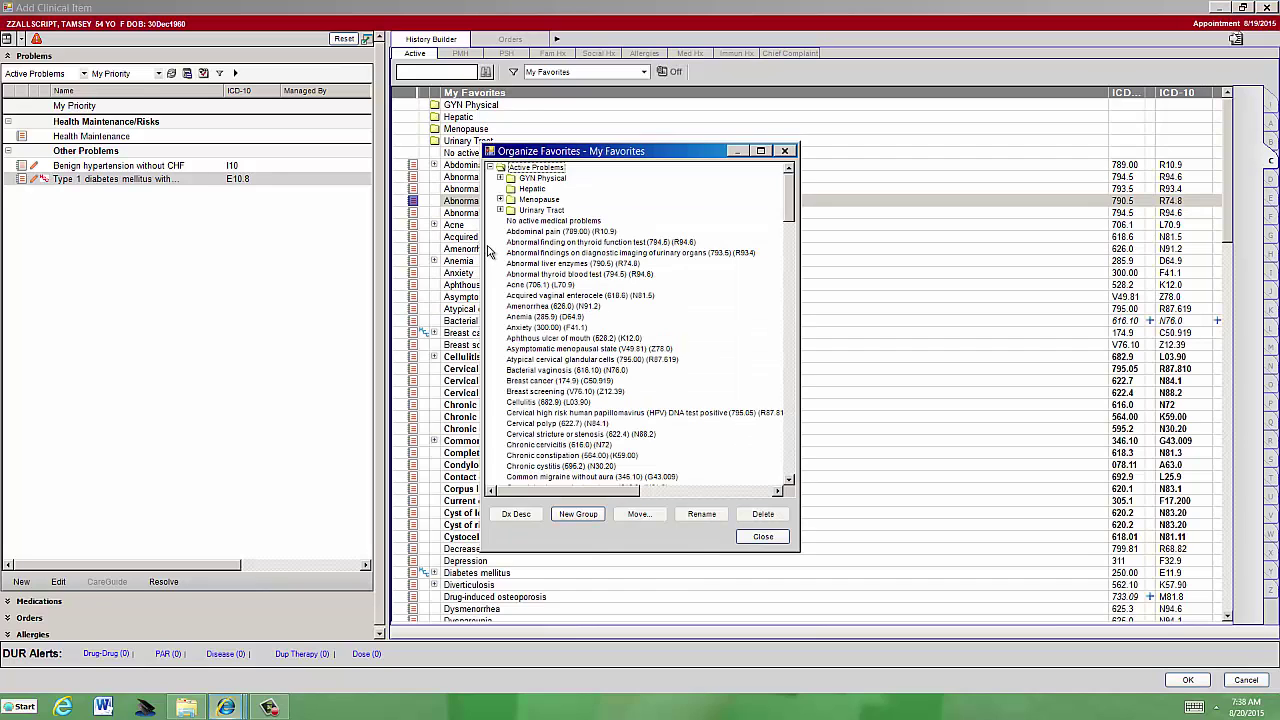
click(546, 265)
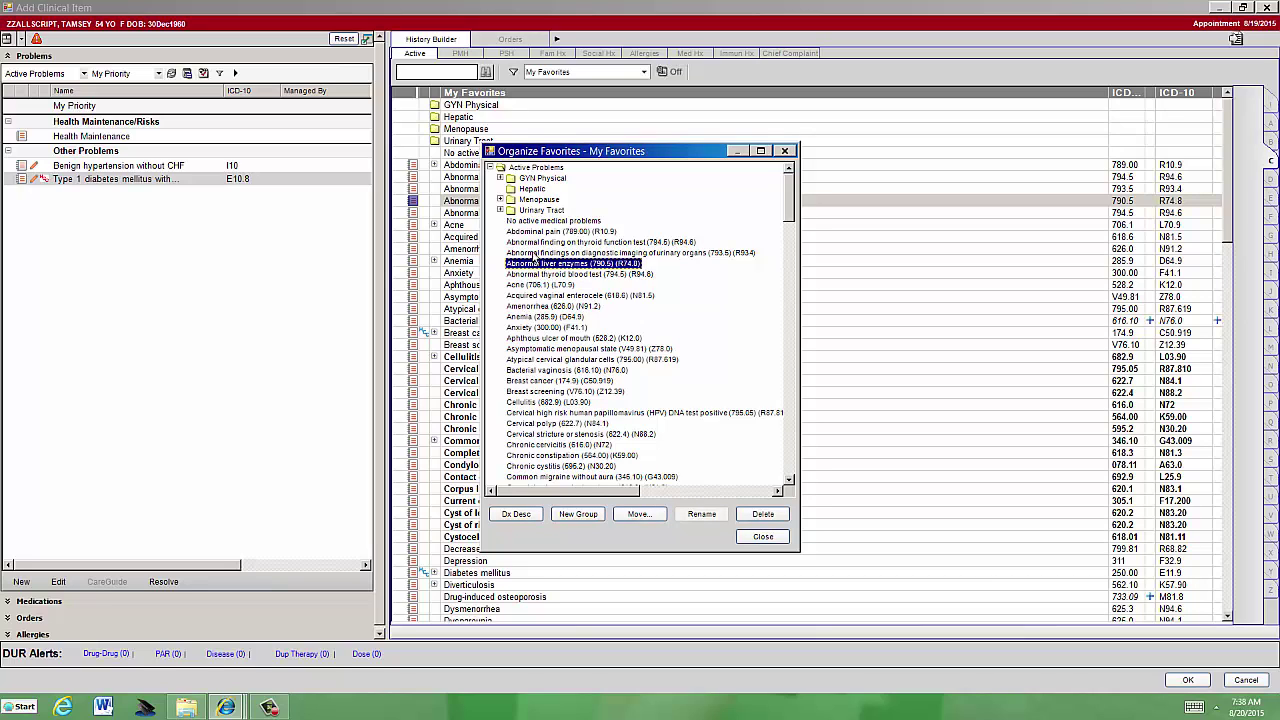
ctrl+click(539, 232)
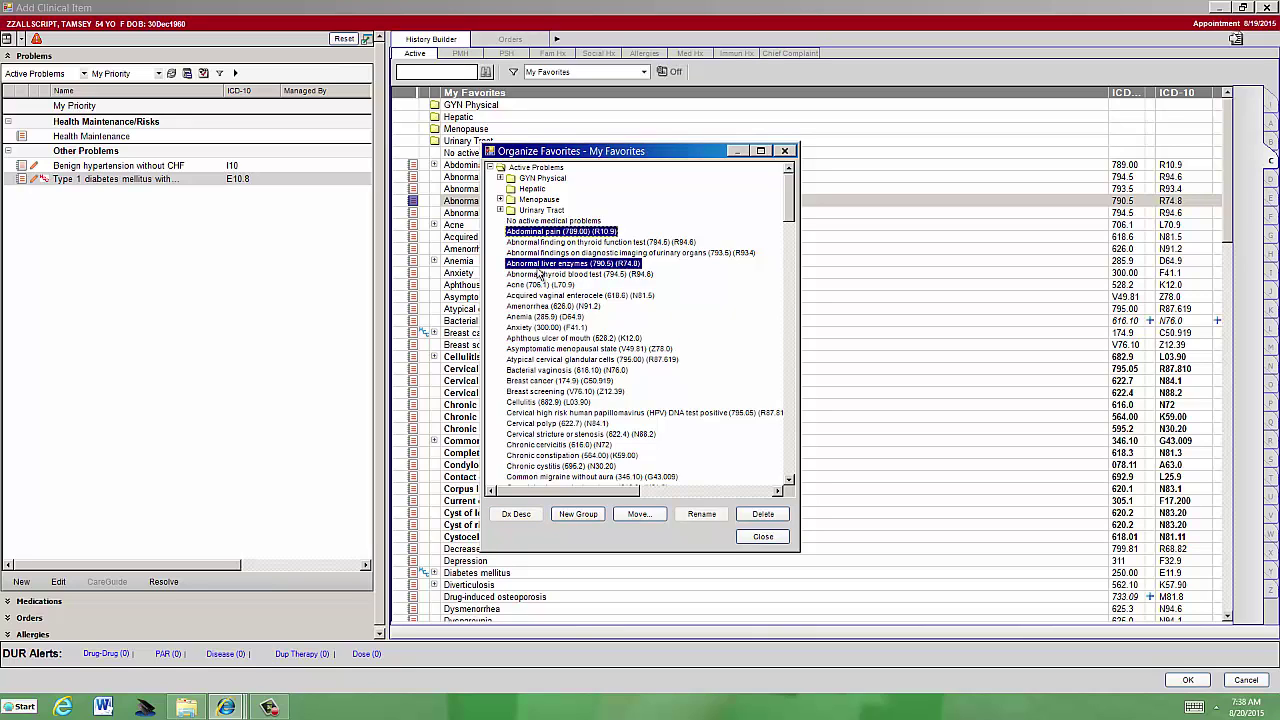
click(638, 514)
click(534, 208)
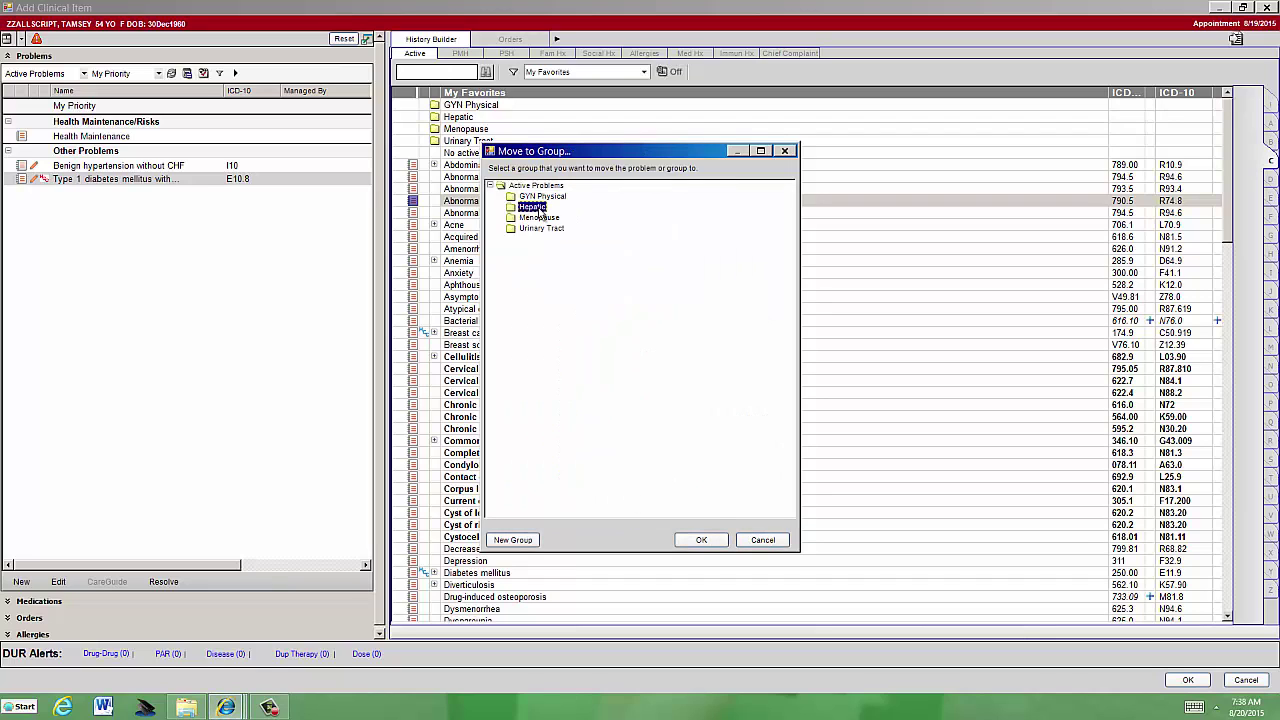
click(705, 540)
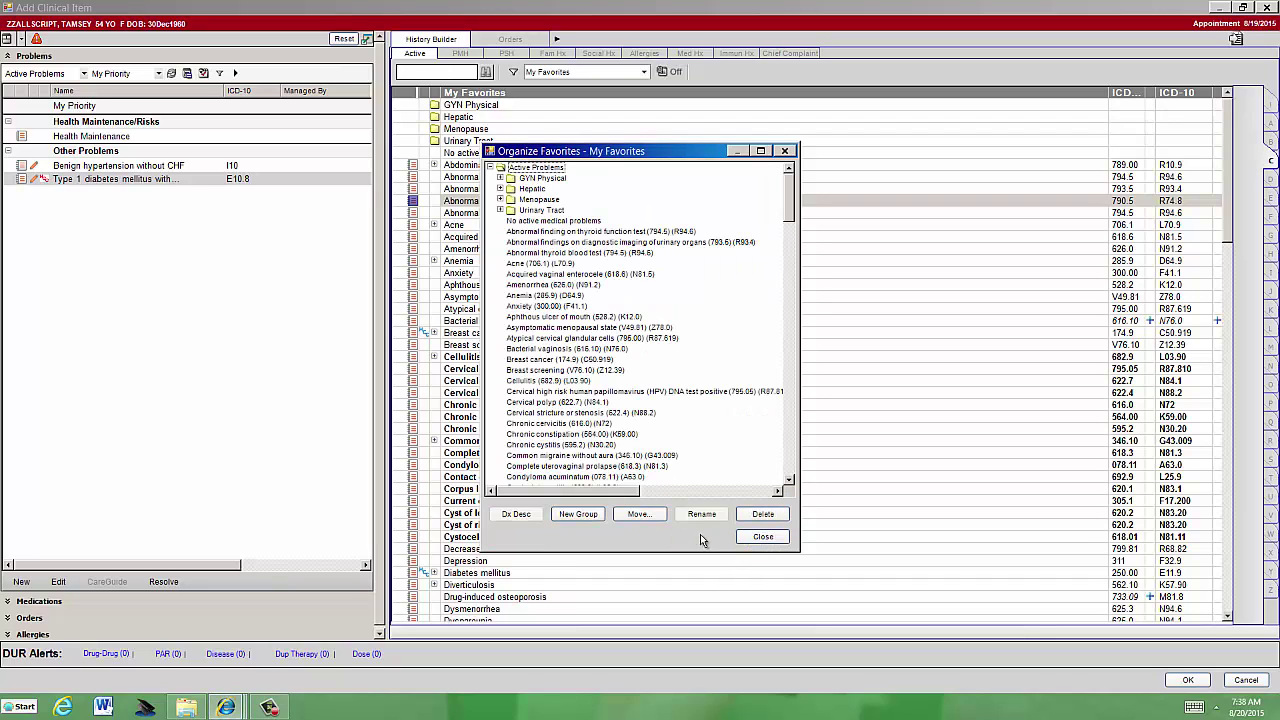
click(763, 538)
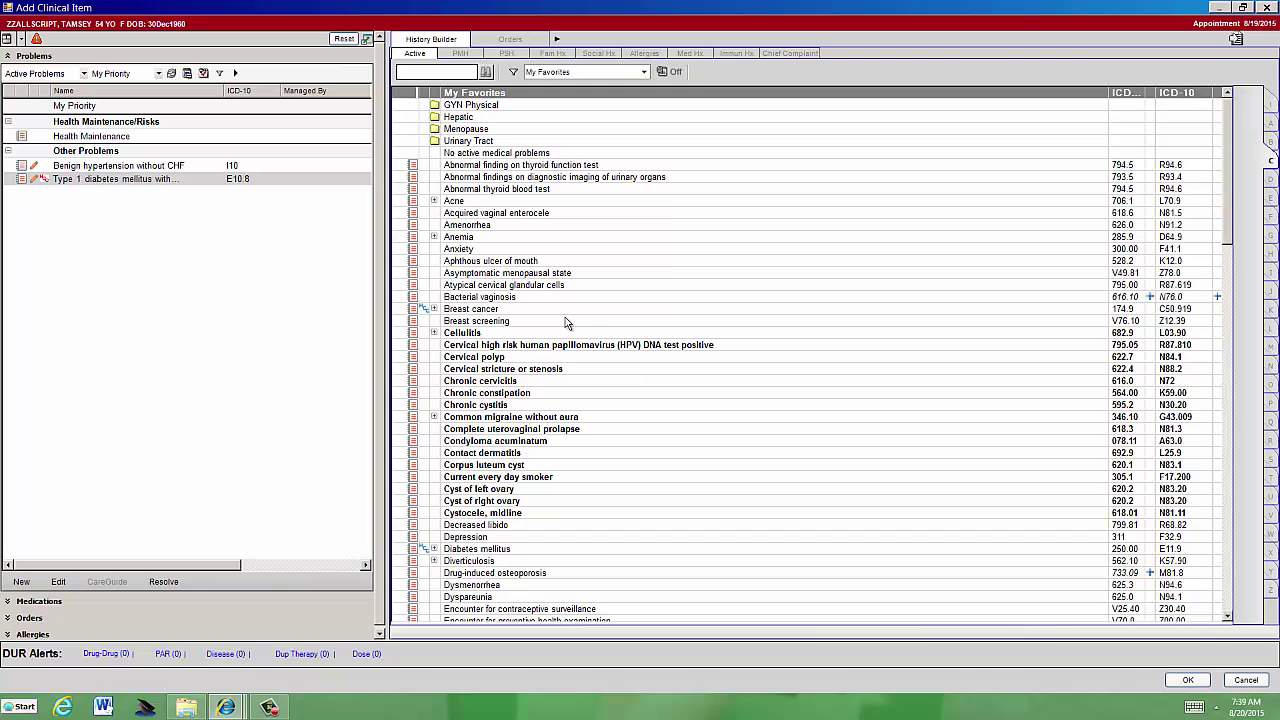
Step: Expand the Hepatic favorites group to check its contents, and compare the Quicklist with the full favorites list
double_click(460, 118)
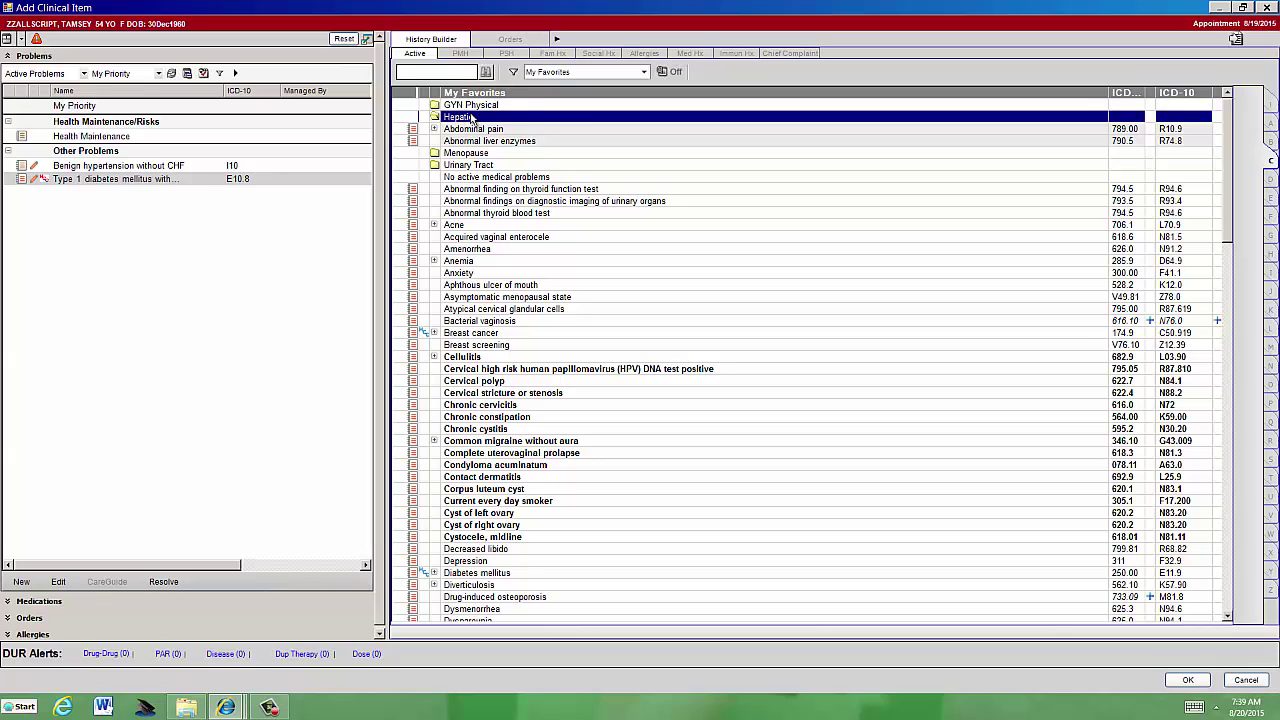
click(665, 74)
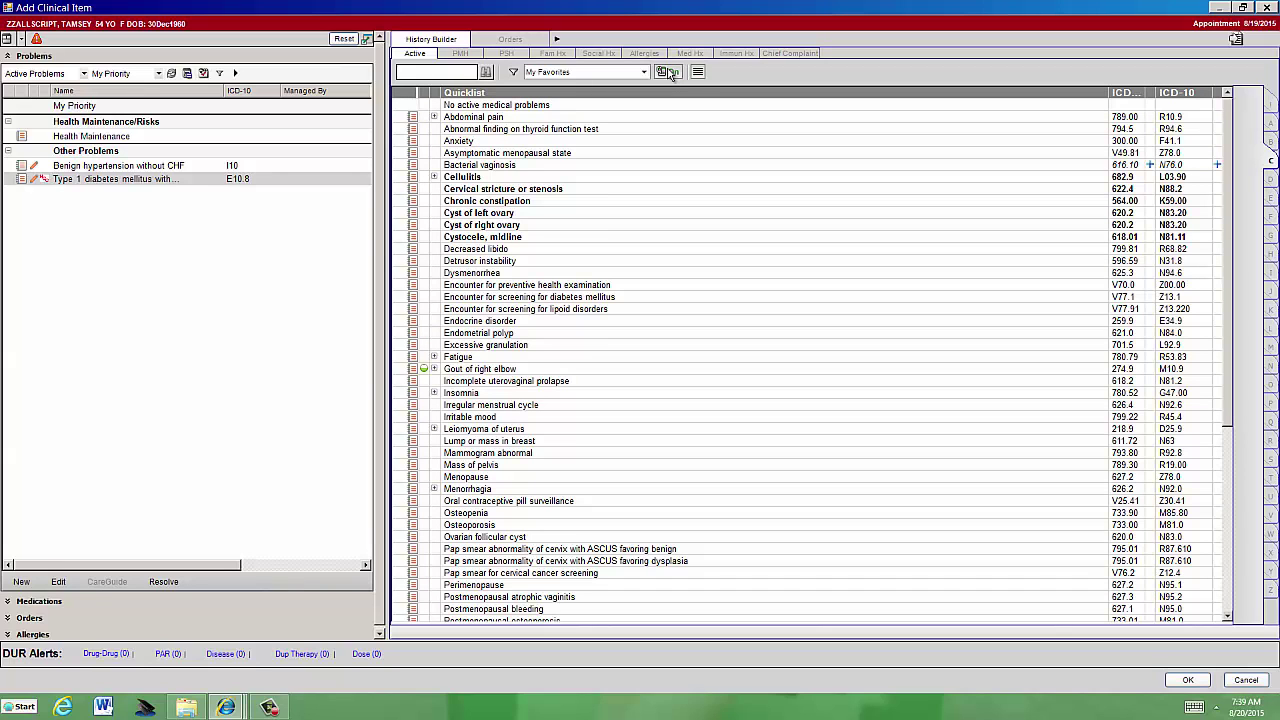
click(667, 73)
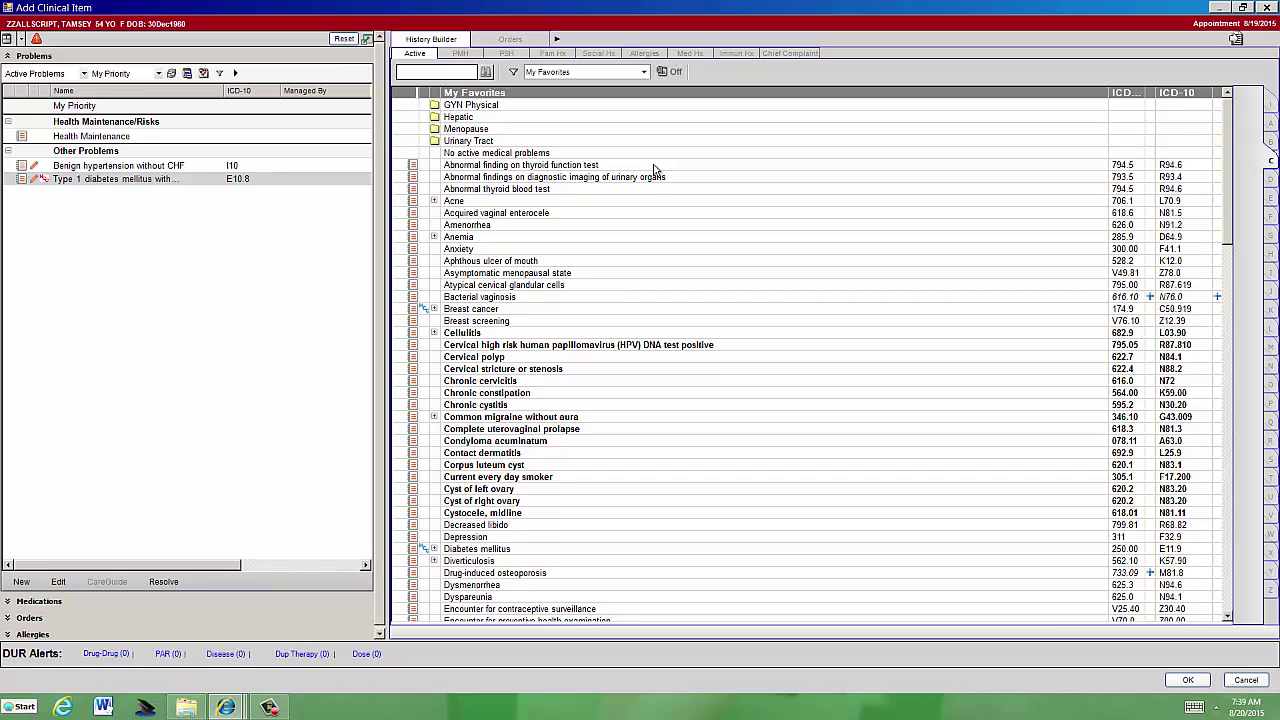
click(250, 707)
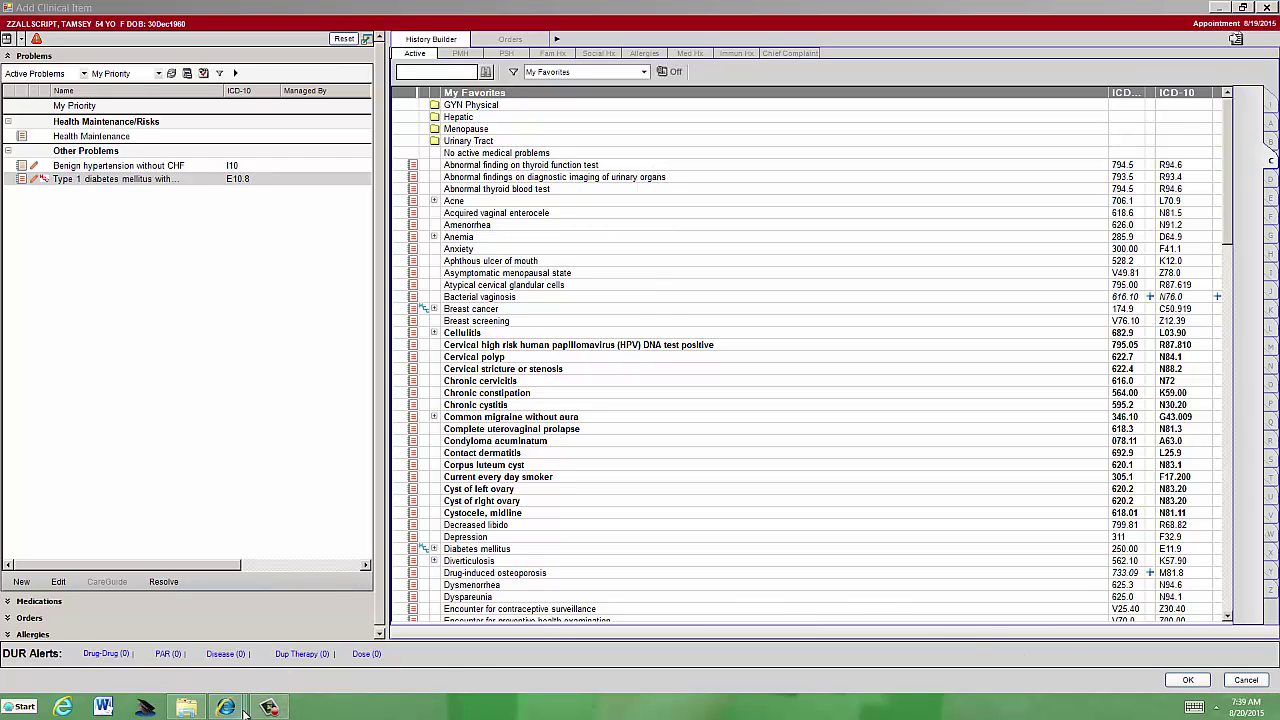